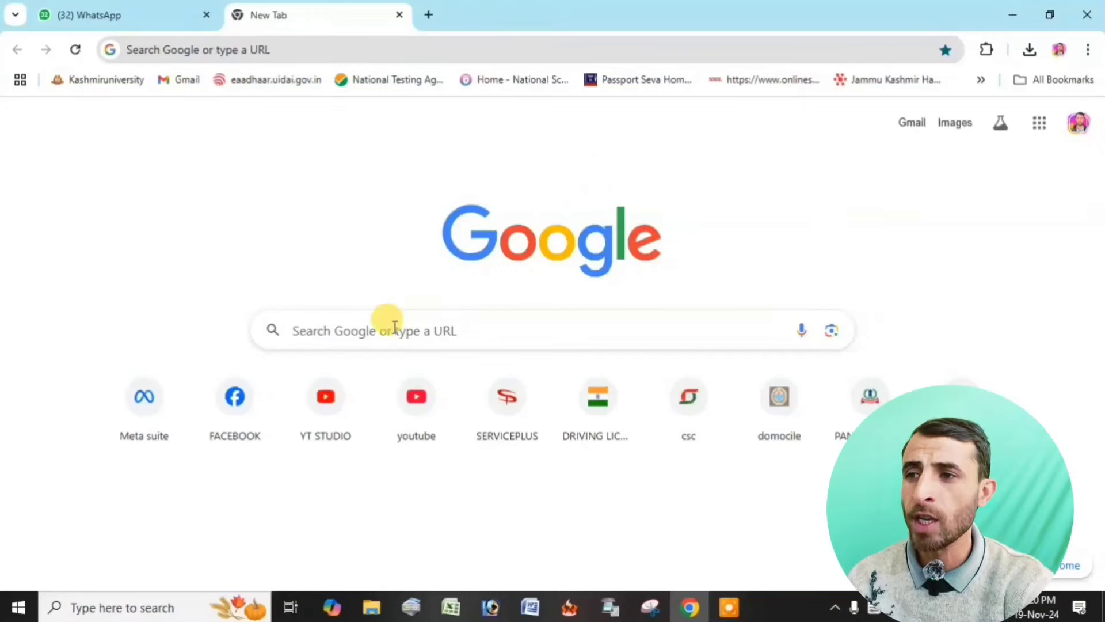
Step: Search Google for 'parivhan' and open the 'Home | Parivahan Sewa' result
{"action": "left_click", "coordinate": [393, 327]}
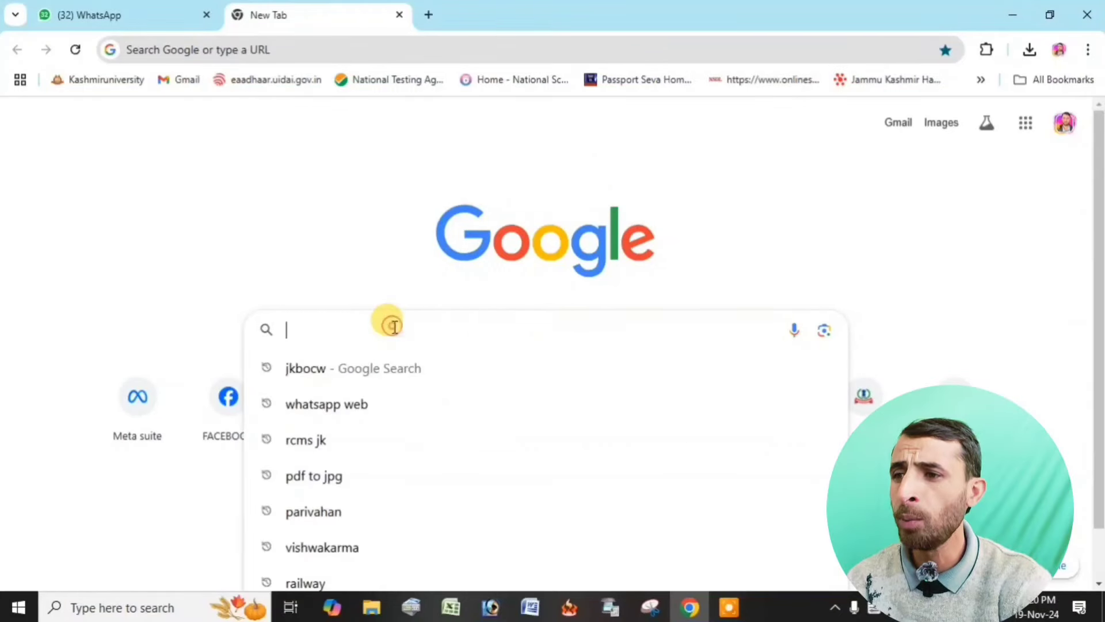
{"action": "type", "text": "par"}
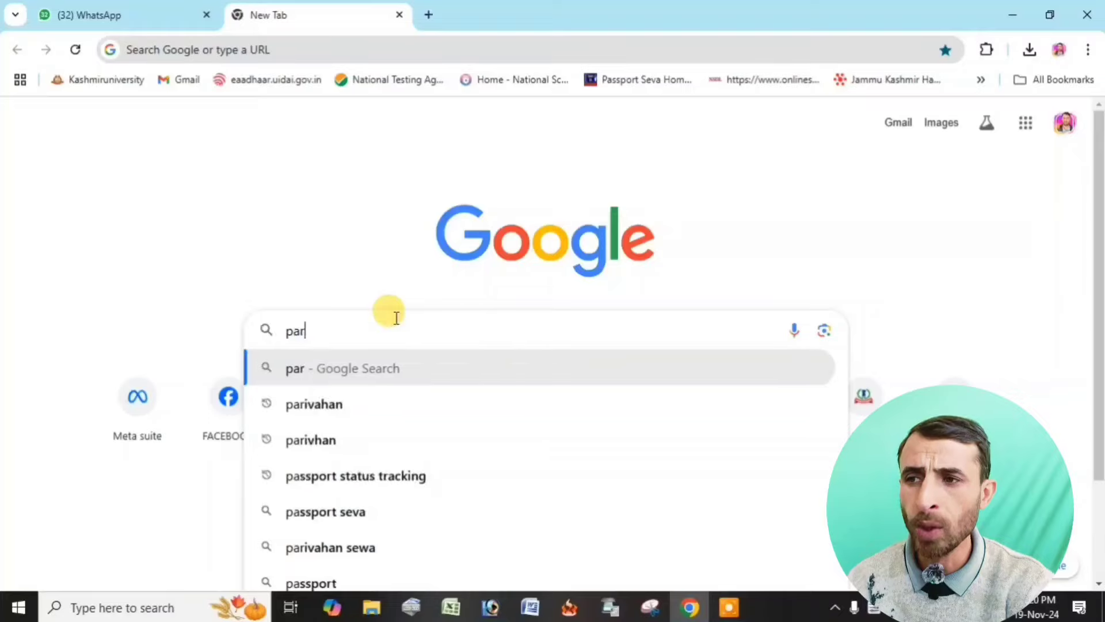
{"action": "type", "text": "ivhan"}
{"action": "key", "text": "Return"}
{"action": "left_click", "coordinate": [217, 313]}
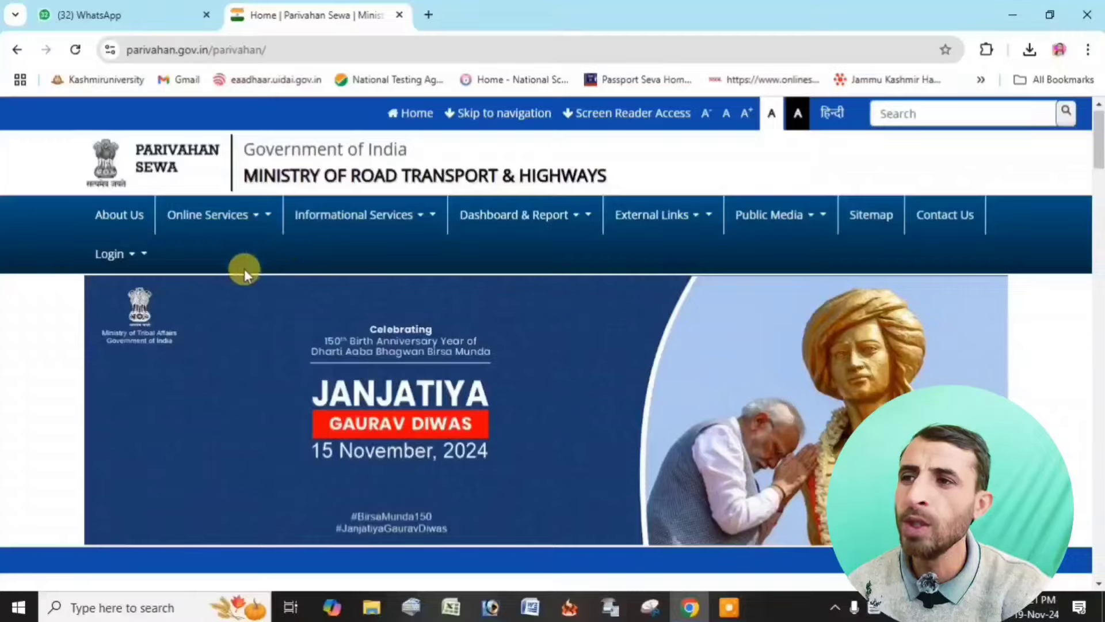
Step: Go to Online Services > Driving License Related Services
{"action": "scroll", "coordinate": [698, 387], "scroll_direction": "down", "scroll_amount": 5}
{"action": "scroll", "coordinate": [580, 377], "scroll_direction": "up", "scroll_amount": 5}
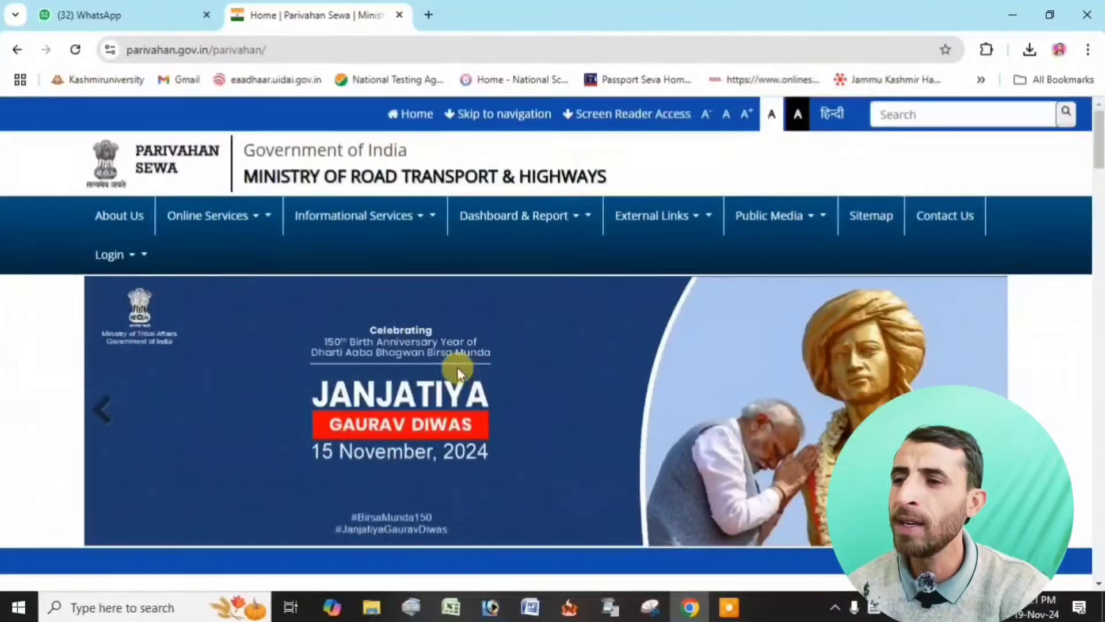
{"action": "left_click", "coordinate": [227, 215]}
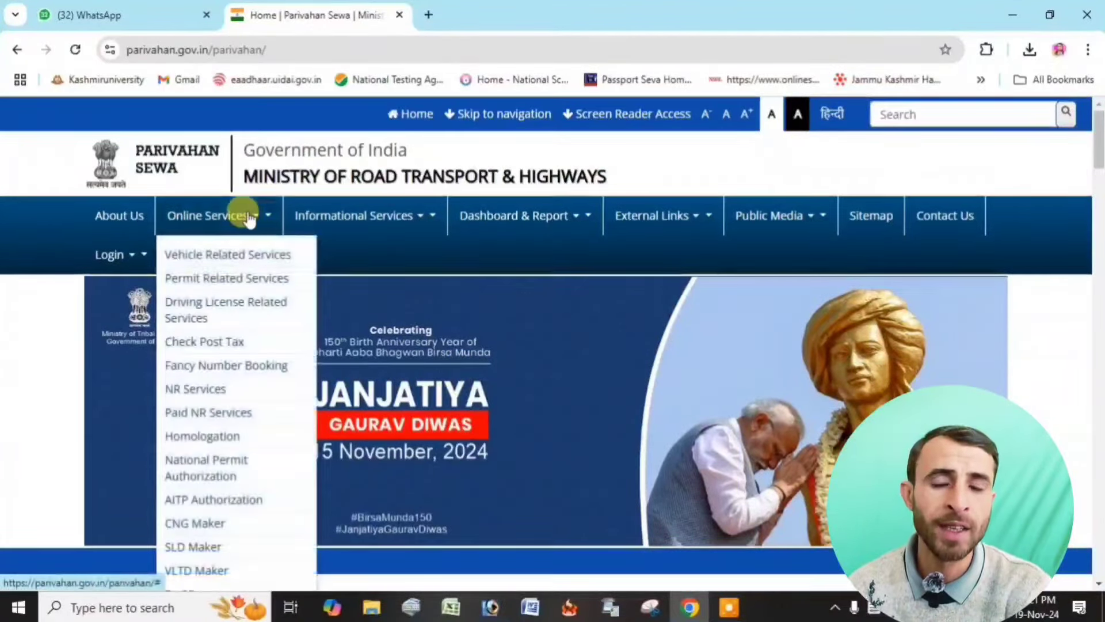
{"action": "left_click", "coordinate": [195, 304]}
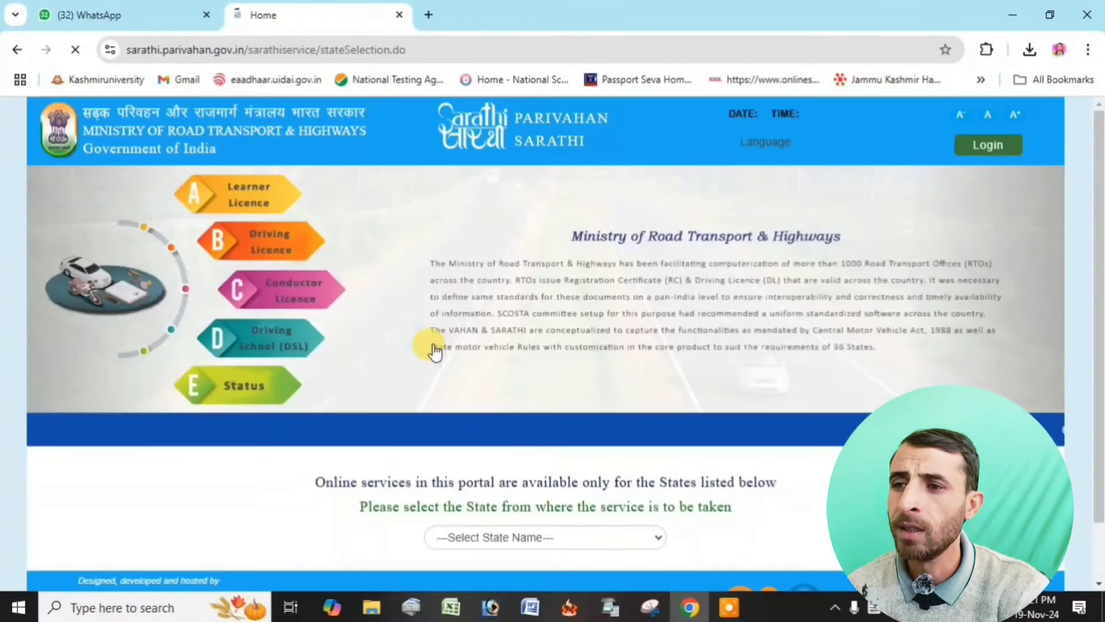
Step: Select Jammu and Kashmir as the state name
{"action": "scroll", "coordinate": [477, 391], "scroll_direction": "down", "scroll_amount": 1}
{"action": "left_click", "coordinate": [507, 476]}
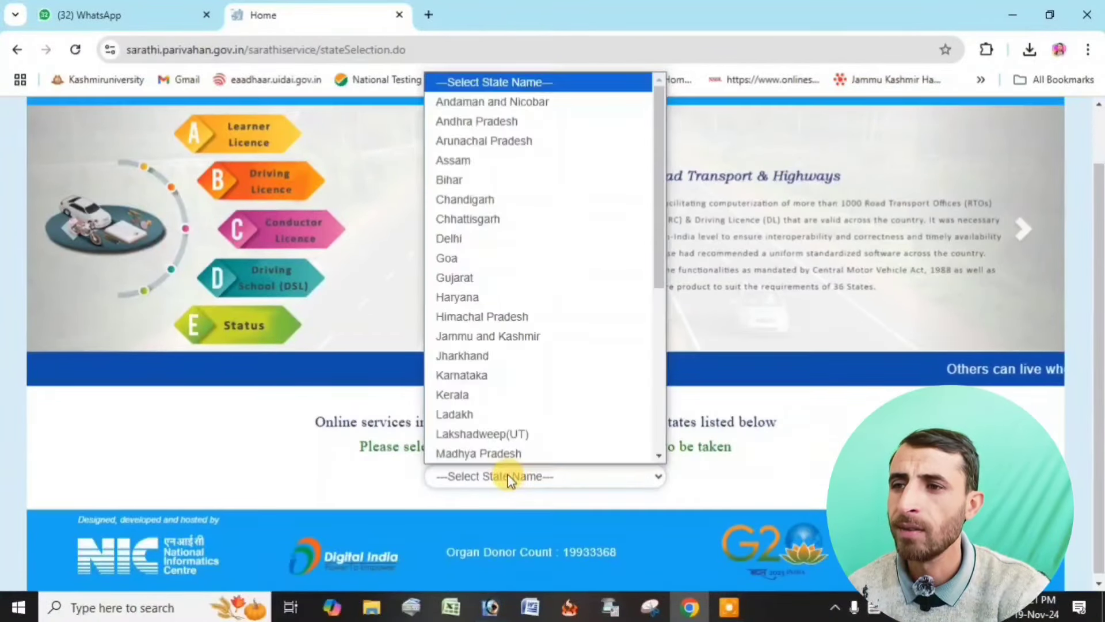
{"action": "left_click", "coordinate": [500, 336]}
{"action": "scroll", "coordinate": [473, 458], "scroll_direction": "down", "scroll_amount": 2}
{"action": "scroll", "coordinate": [471, 455], "scroll_direction": "up", "scroll_amount": 2}
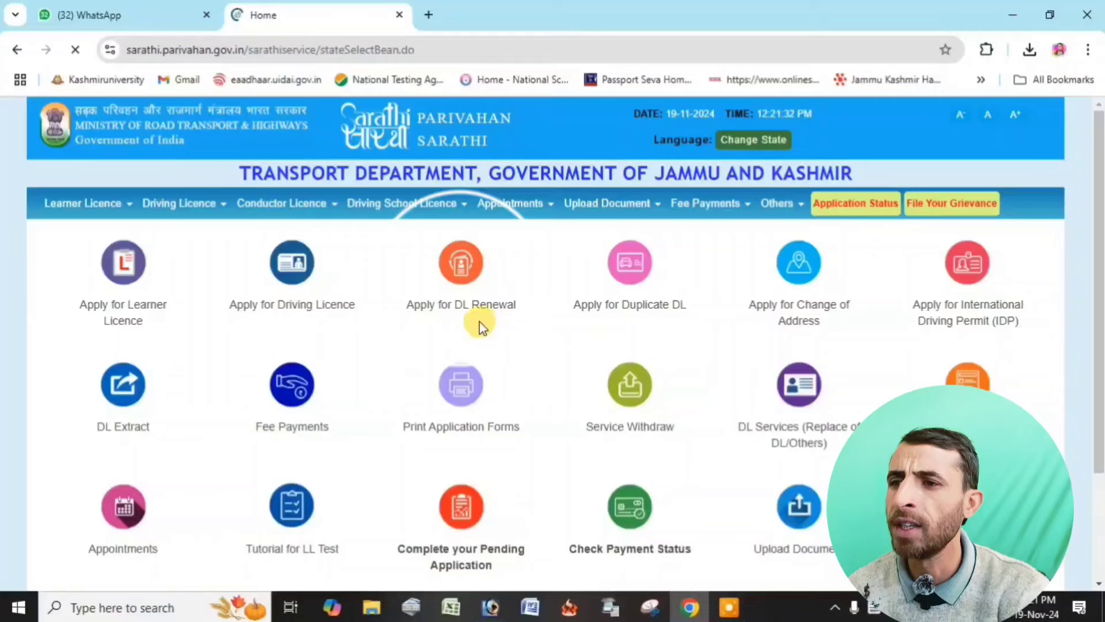
Step: Choose Apply for DL Renewal and continue past the renewal instructions
{"action": "left_click", "coordinate": [465, 304]}
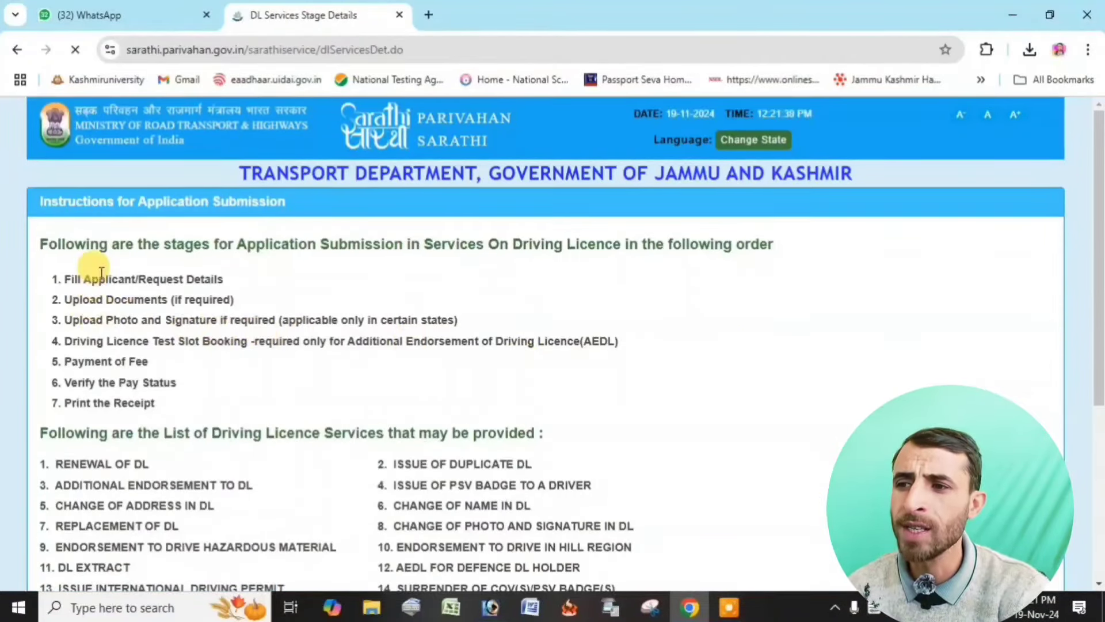
{"action": "scroll", "coordinate": [98, 270], "scroll_direction": "down", "scroll_amount": 5}
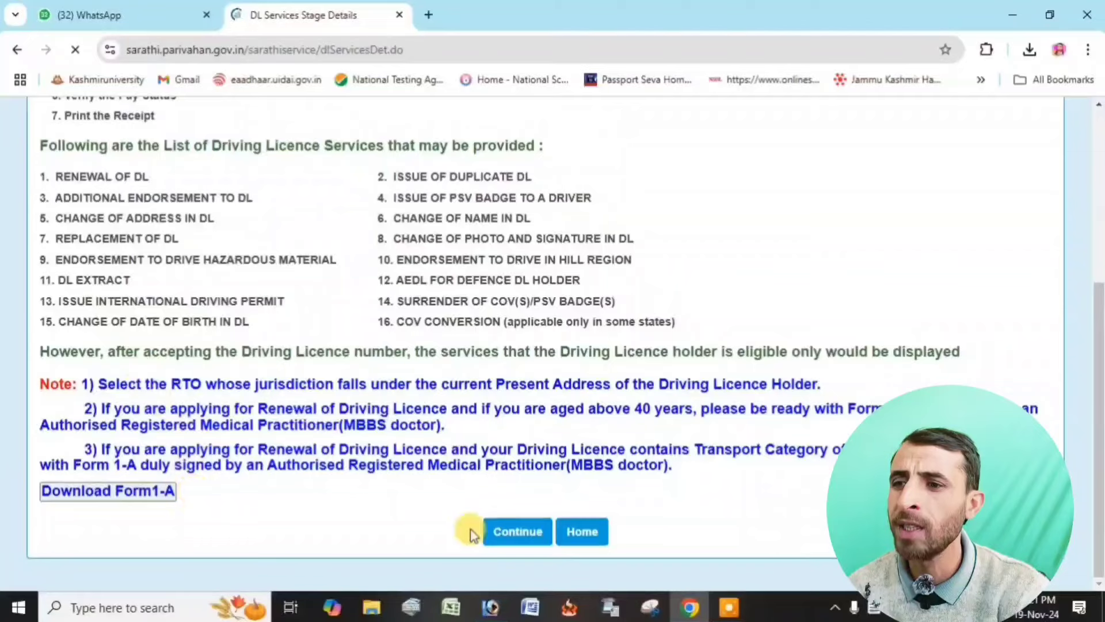
{"action": "left_click", "coordinate": [500, 532]}
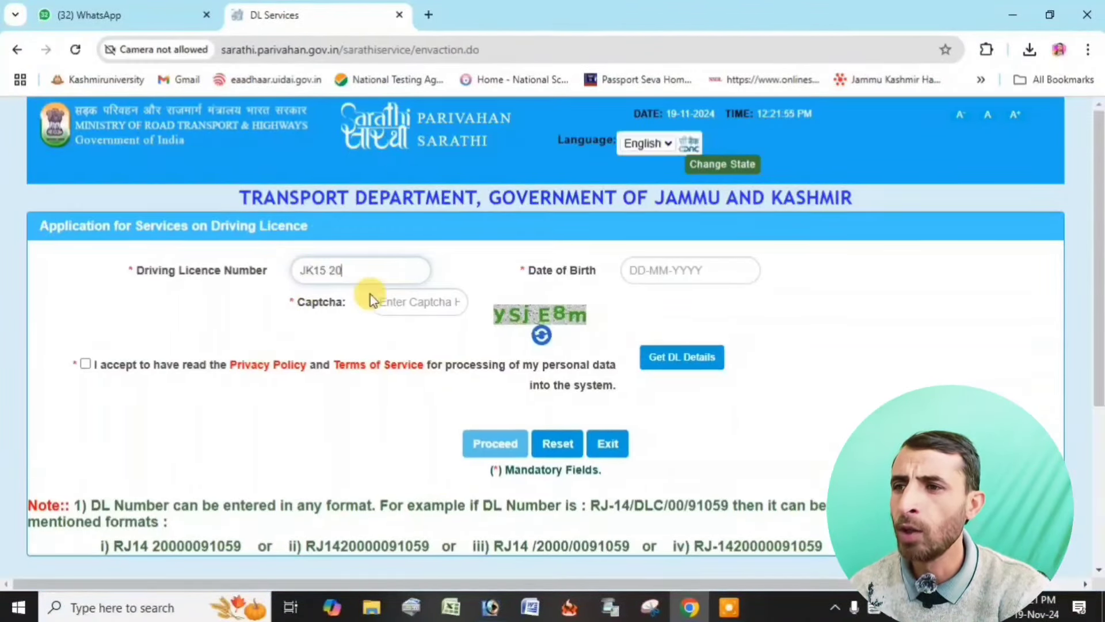
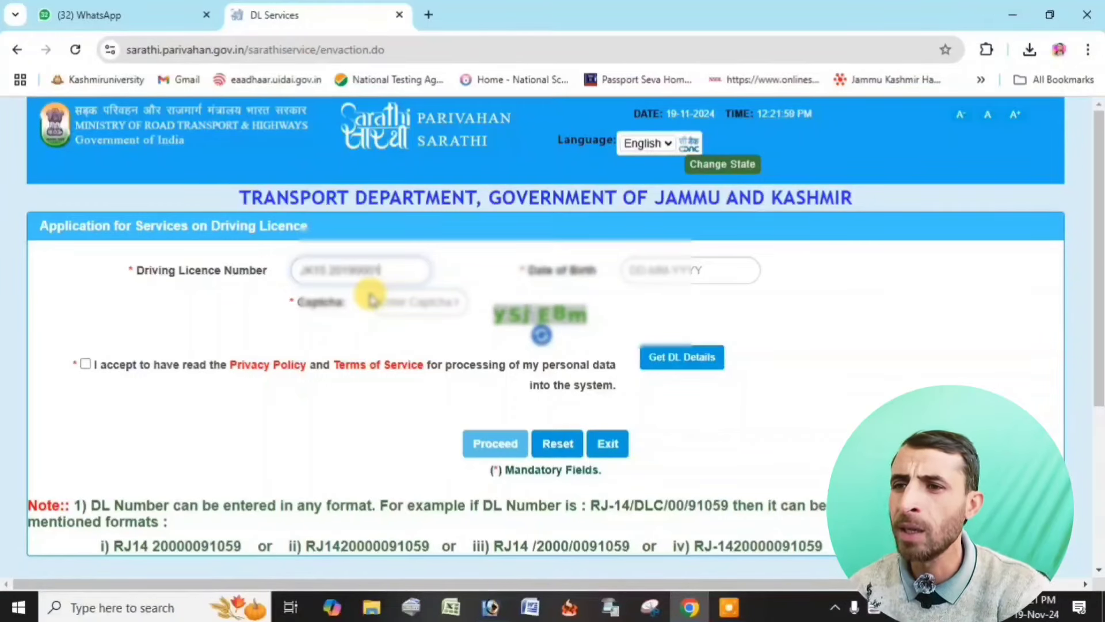
Step: Enter the DL number, date of birth and captcha, accept the privacy terms, and fetch DL details
{"action": "key", "text": "Tab"}
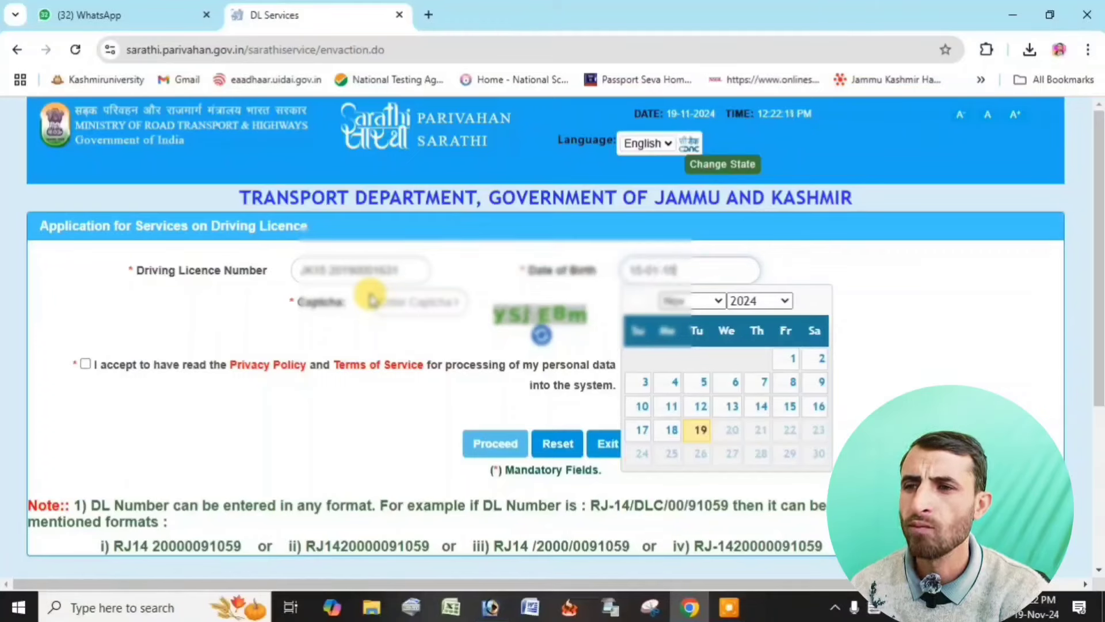
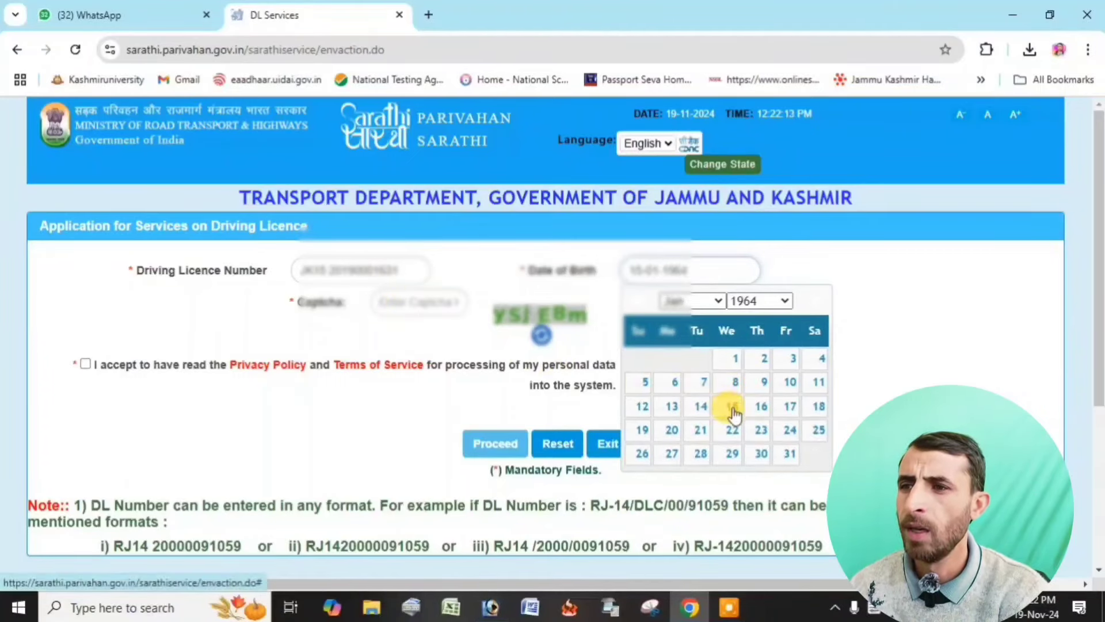
{"action": "left_click", "coordinate": [731, 408]}
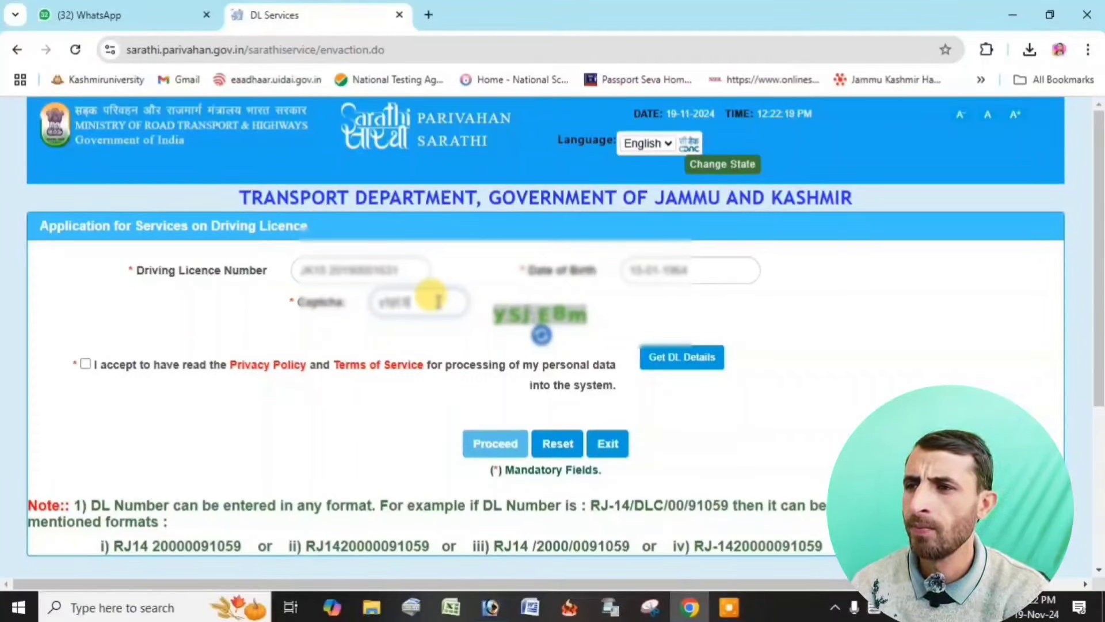
{"action": "left_click", "coordinate": [85, 363]}
{"action": "left_click", "coordinate": [674, 362]}
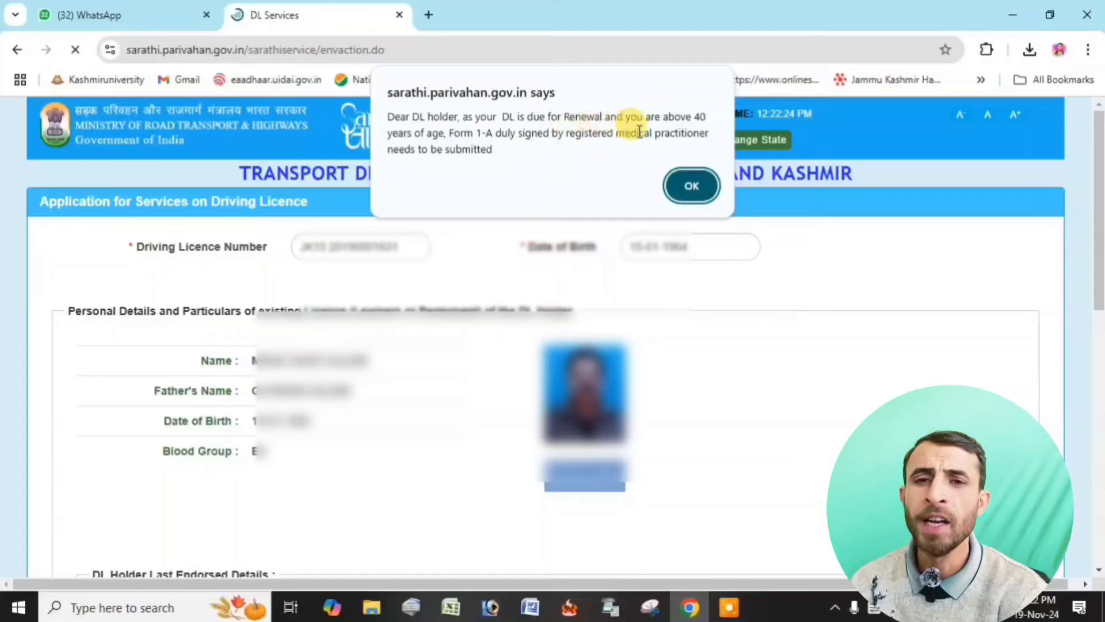
Step: Dismiss the Form 1-A notice and set 'Confirmed…mine' to YES
{"action": "key", "text": "Return"}
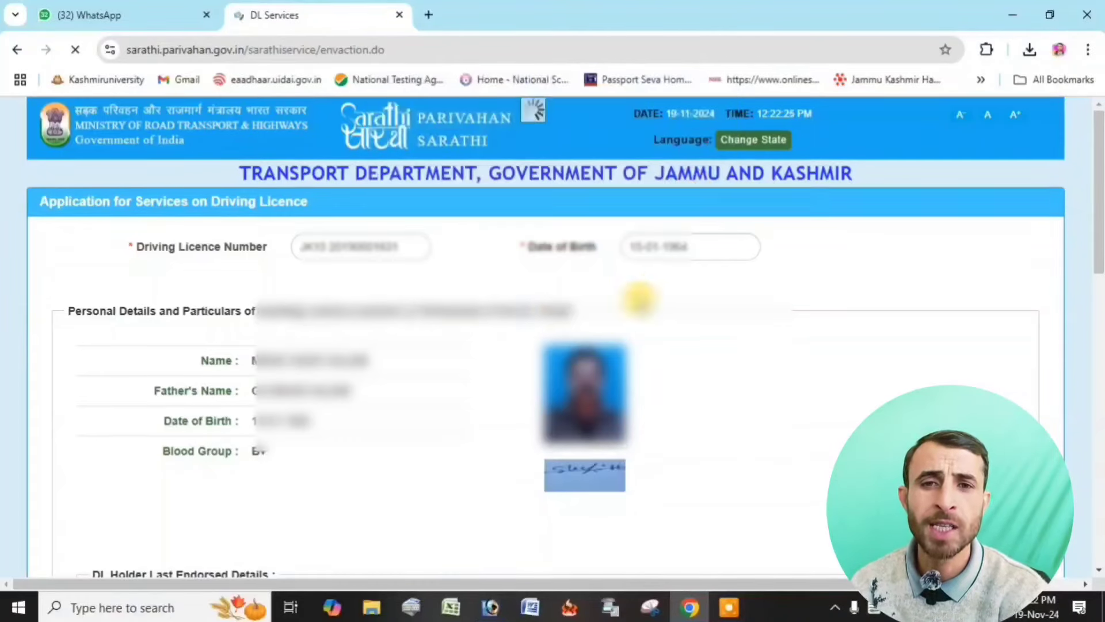
{"action": "scroll", "coordinate": [464, 328], "scroll_direction": "down", "scroll_amount": 4}
{"action": "scroll", "coordinate": [471, 344], "scroll_direction": "down", "scroll_amount": 2}
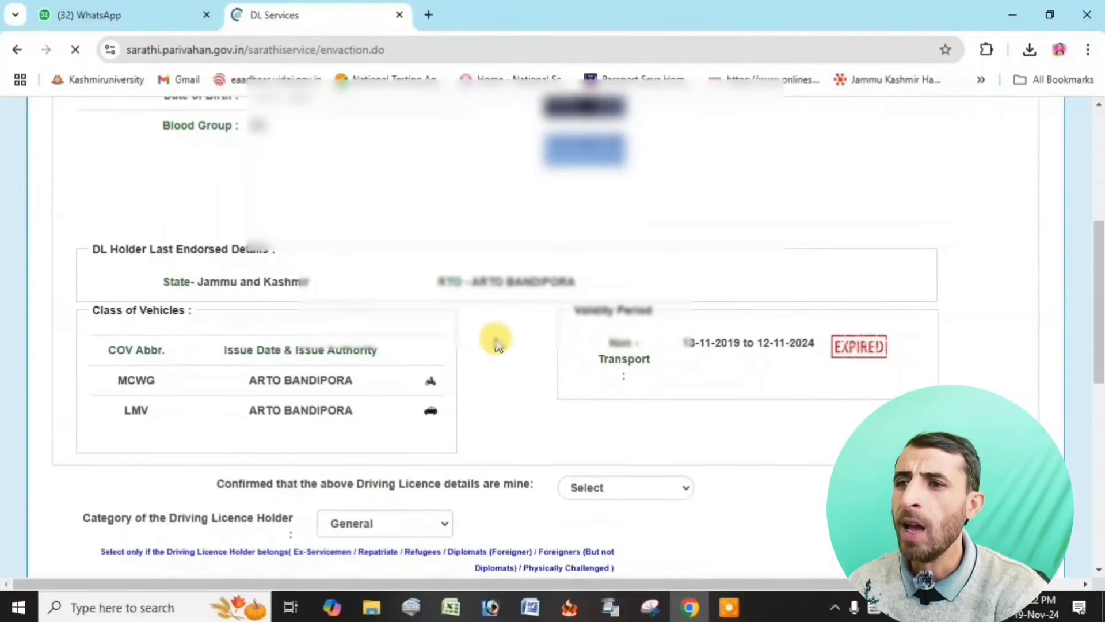
{"action": "scroll", "coordinate": [576, 374], "scroll_direction": "down", "scroll_amount": 3}
{"action": "left_click", "coordinate": [634, 326]}
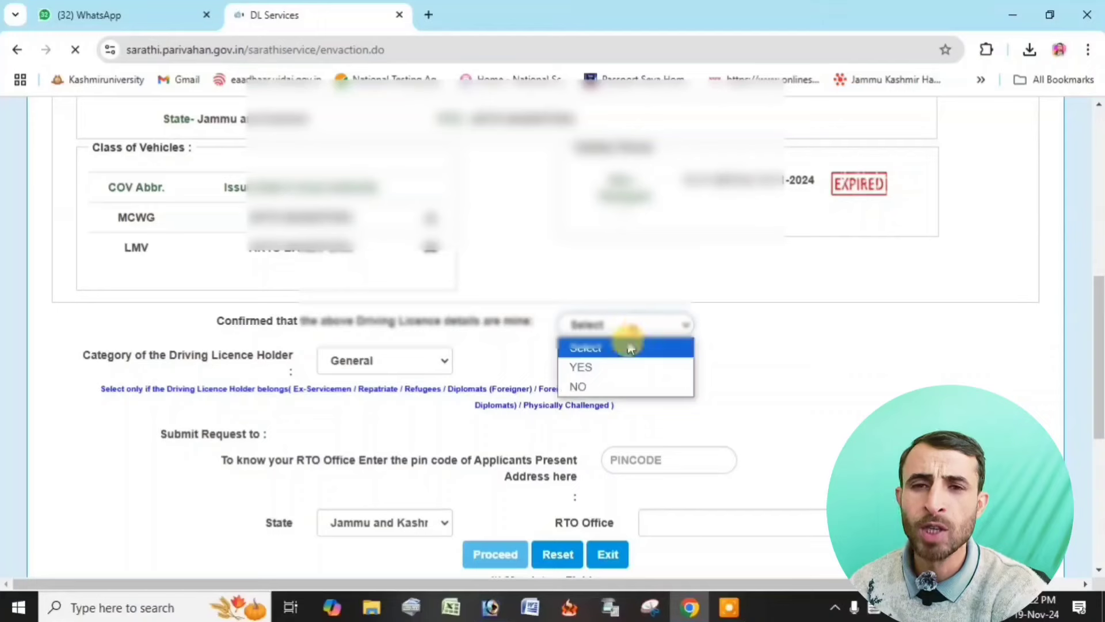
{"action": "left_click", "coordinate": [605, 368]}
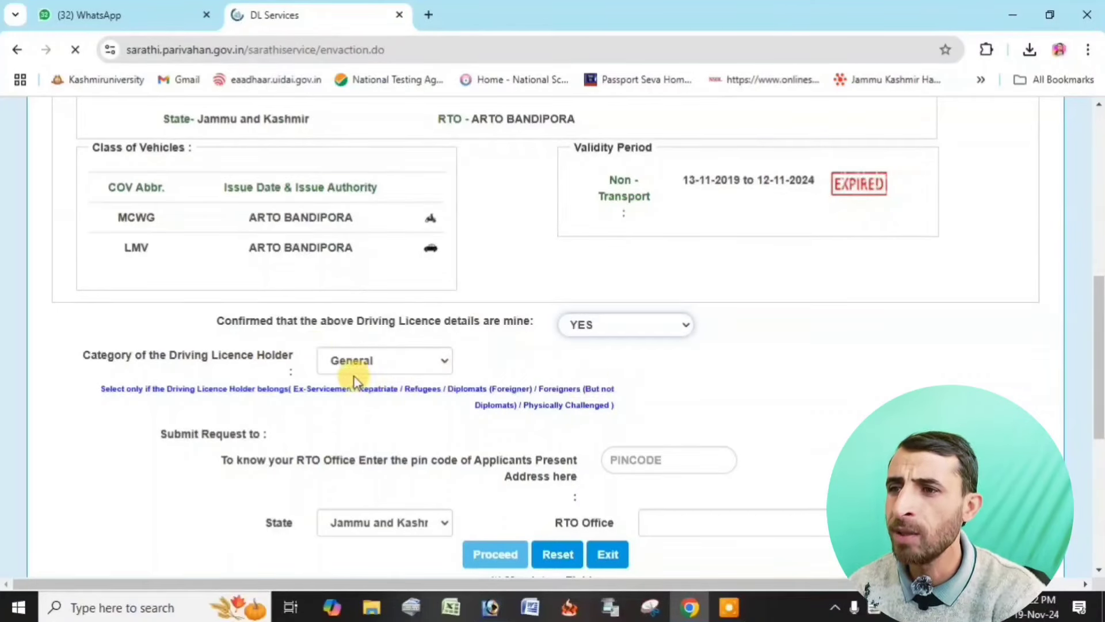
Step: Enter the present-address PIN code, choose RTO office BANDIPORA – JK15, and proceed
{"action": "scroll", "coordinate": [489, 381], "scroll_direction": "down", "scroll_amount": 2}
{"action": "left_click", "coordinate": [637, 378]}
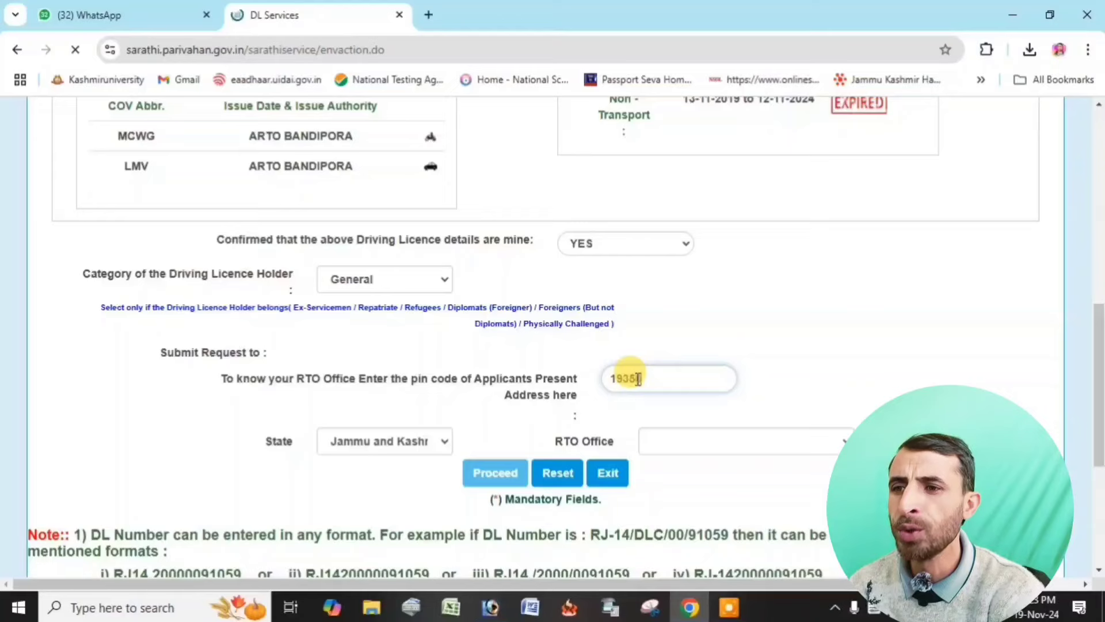
{"action": "left_click", "coordinate": [695, 443]}
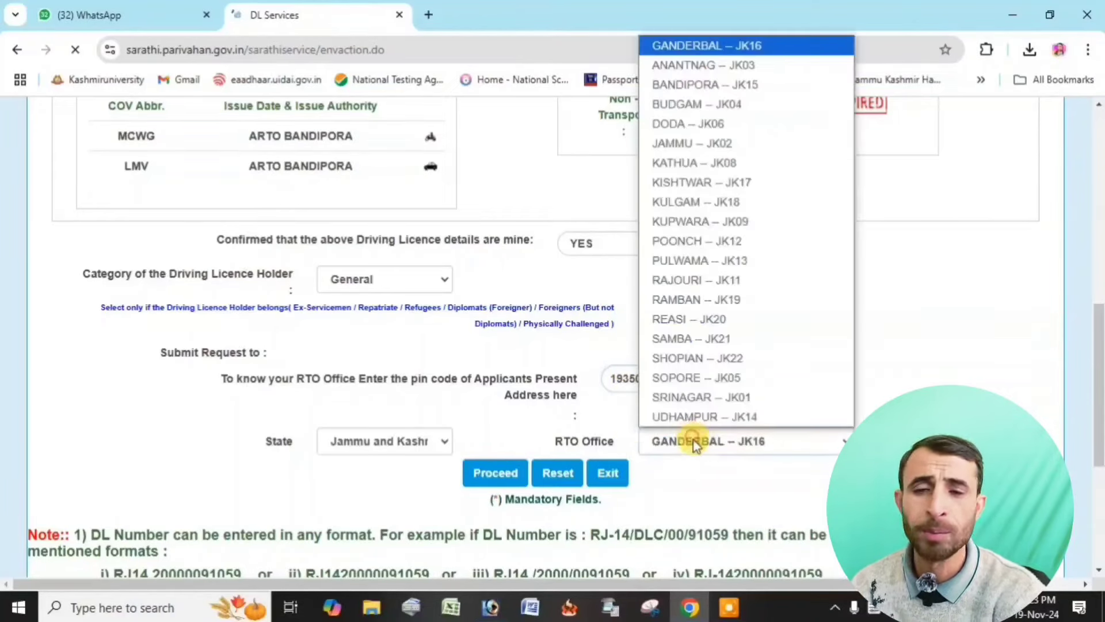
{"action": "left_click", "coordinate": [714, 85]}
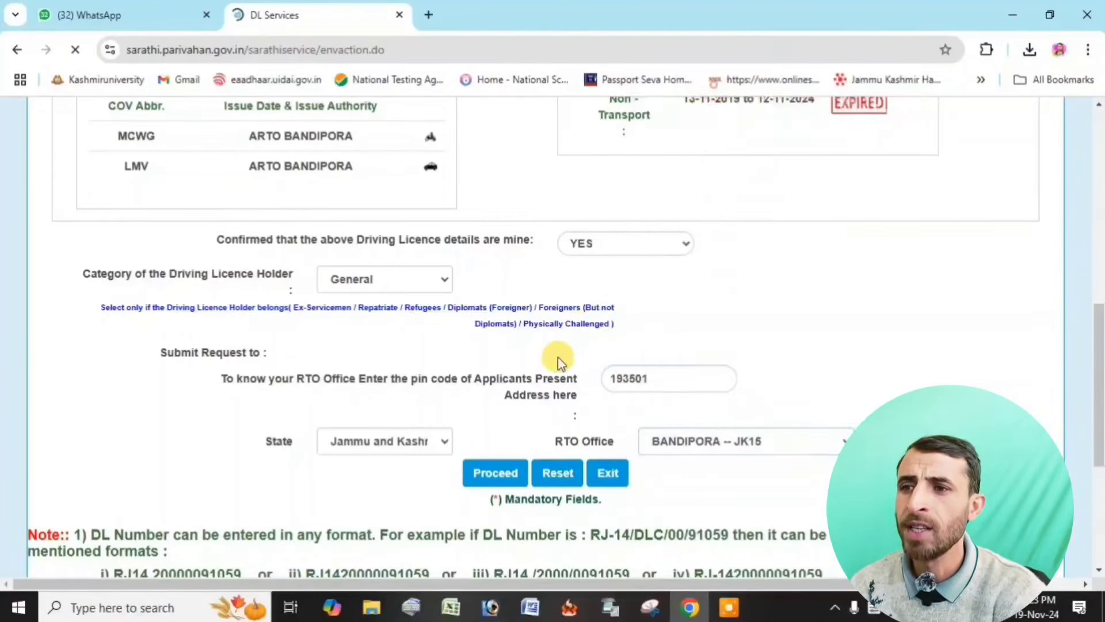
{"action": "scroll", "coordinate": [557, 356], "scroll_direction": "down", "scroll_amount": 4}
{"action": "scroll", "coordinate": [556, 358], "scroll_direction": "up", "scroll_amount": 6}
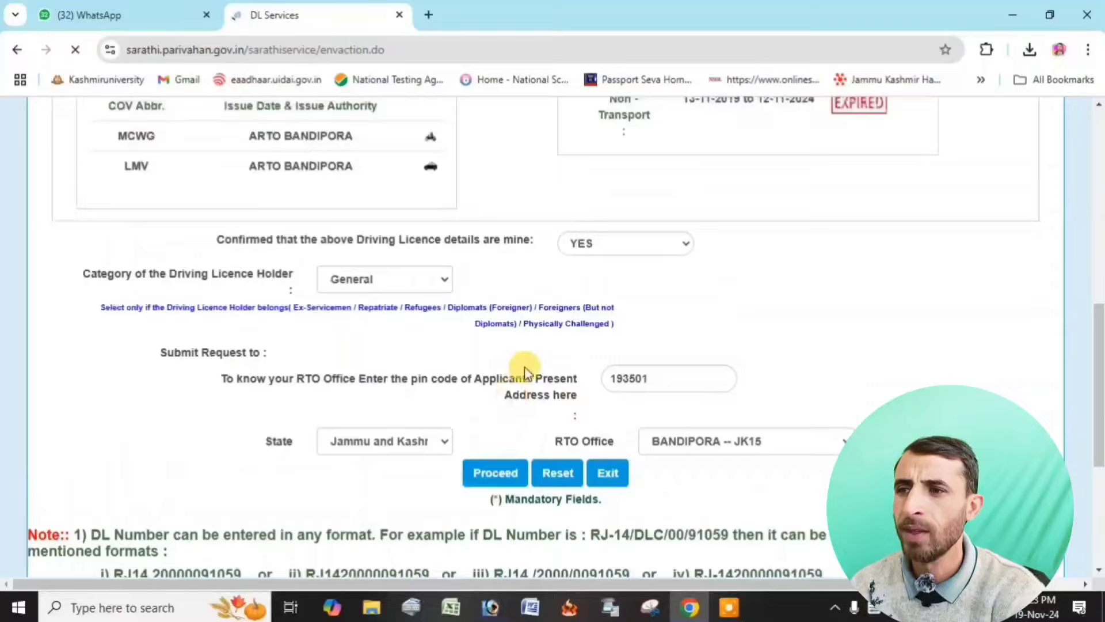
{"action": "scroll", "coordinate": [552, 308], "scroll_direction": "down", "scroll_amount": 3}
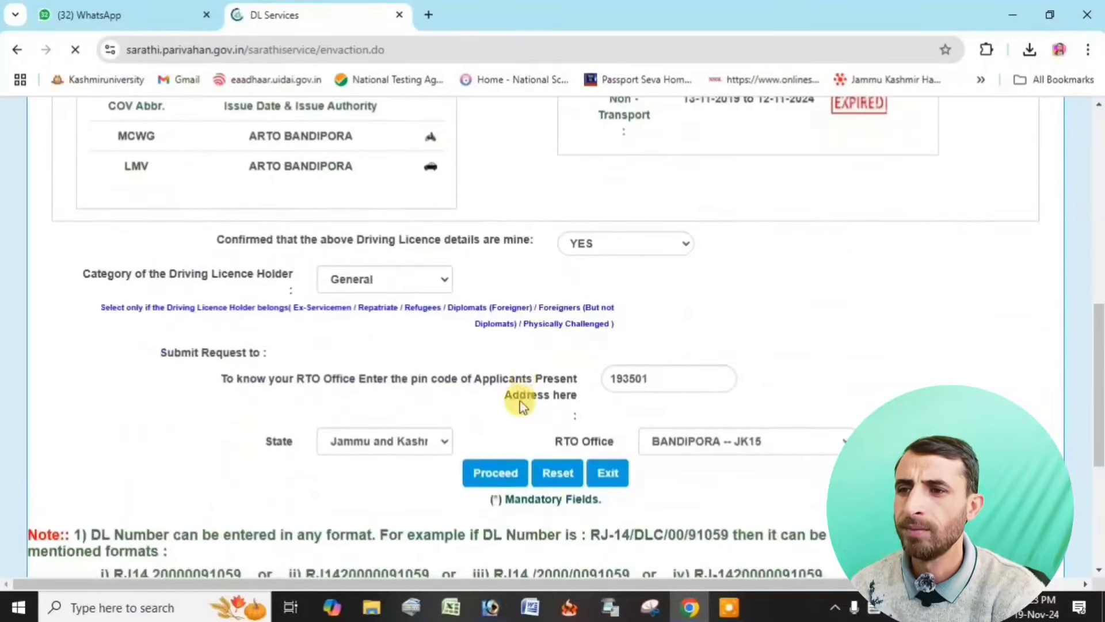
{"action": "left_click", "coordinate": [496, 472]}
{"action": "scroll", "coordinate": [486, 328], "scroll_direction": "up", "scroll_amount": 2}
{"action": "scroll", "coordinate": [456, 333], "scroll_direction": "down", "scroll_amount": 5}
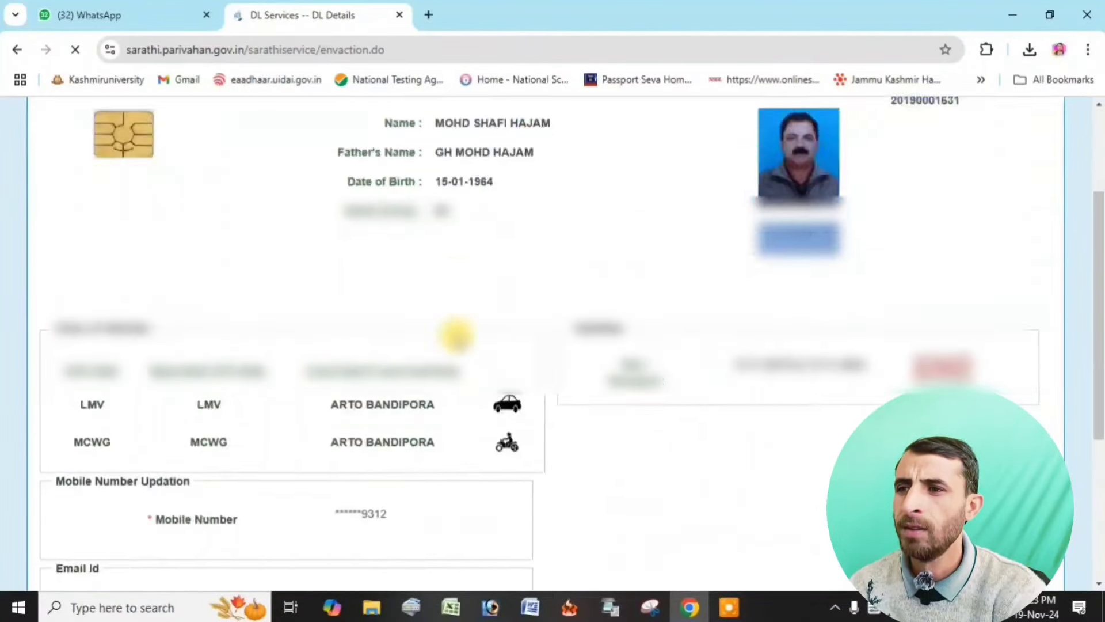
Step: Keep the employer category as Not Applicable / NA
{"action": "scroll", "coordinate": [361, 314], "scroll_direction": "down", "scroll_amount": 5}
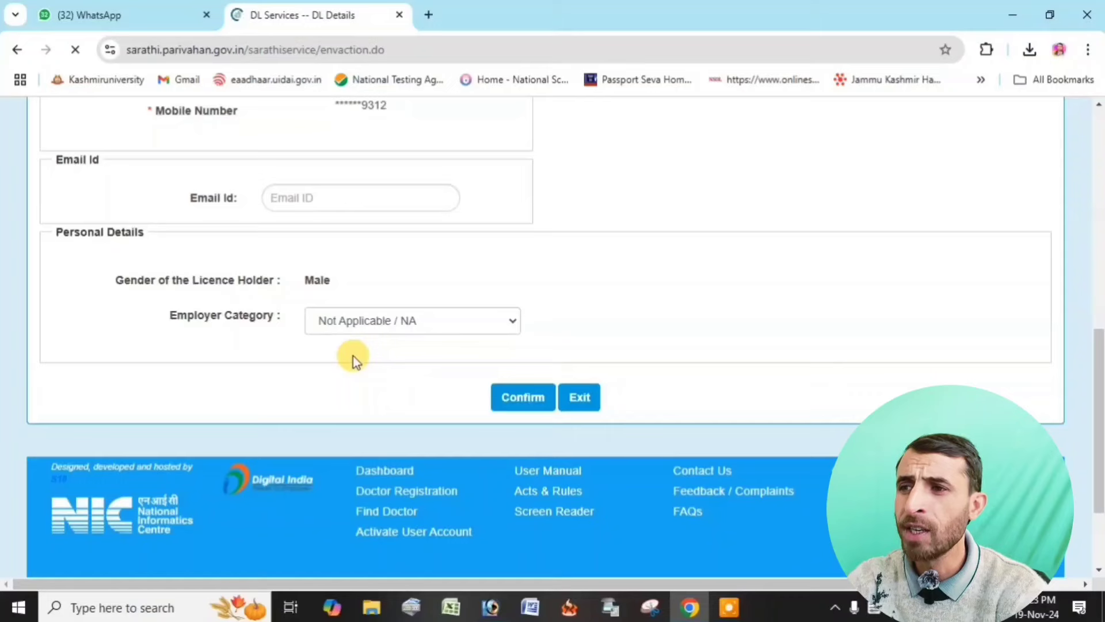
{"action": "left_click", "coordinate": [364, 325]}
{"action": "left_click", "coordinate": [488, 328]}
Step: Confirm the DL details and acknowledge the delivery-address alert
{"action": "scroll", "coordinate": [518, 330], "scroll_direction": "up", "scroll_amount": 4}
{"action": "scroll", "coordinate": [536, 327], "scroll_direction": "up", "scroll_amount": 1}
{"action": "scroll", "coordinate": [469, 407], "scroll_direction": "down", "scroll_amount": 5}
{"action": "left_click", "coordinate": [499, 477]}
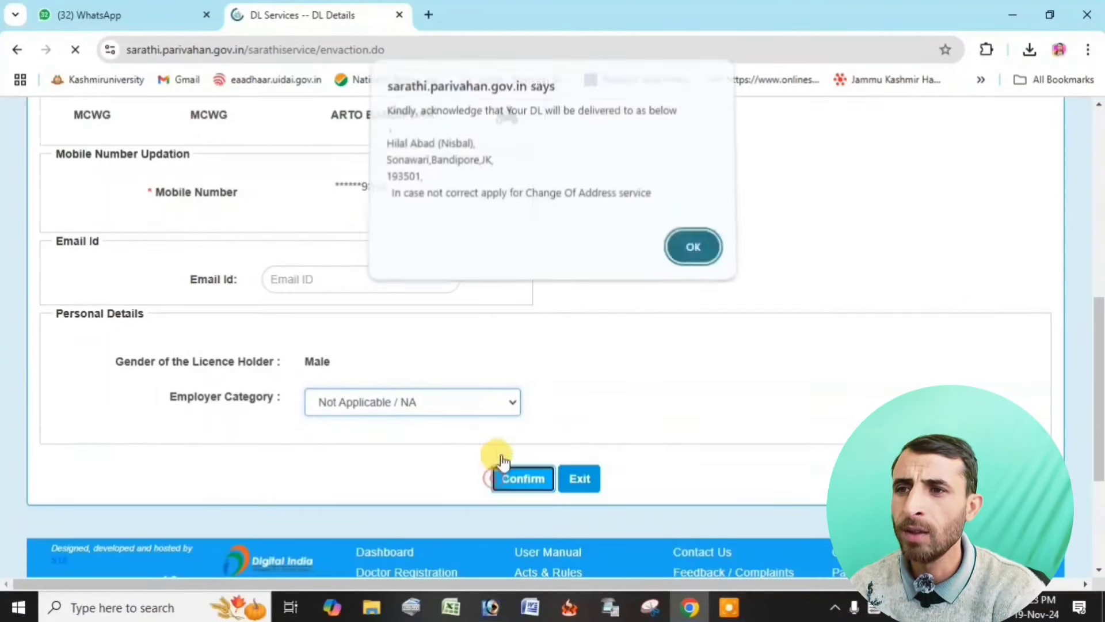
{"action": "left_click", "coordinate": [680, 251]}
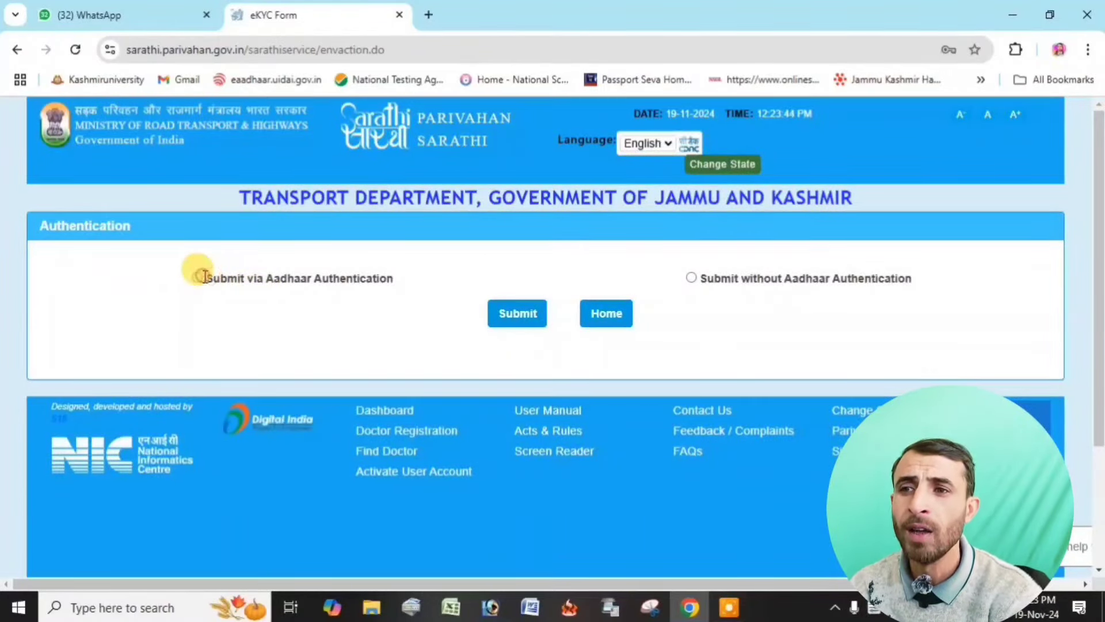
Step: Choose Submit via Aadhaar Authentication and request an OTP for the Aadhaar number
{"action": "left_click", "coordinate": [198, 277]}
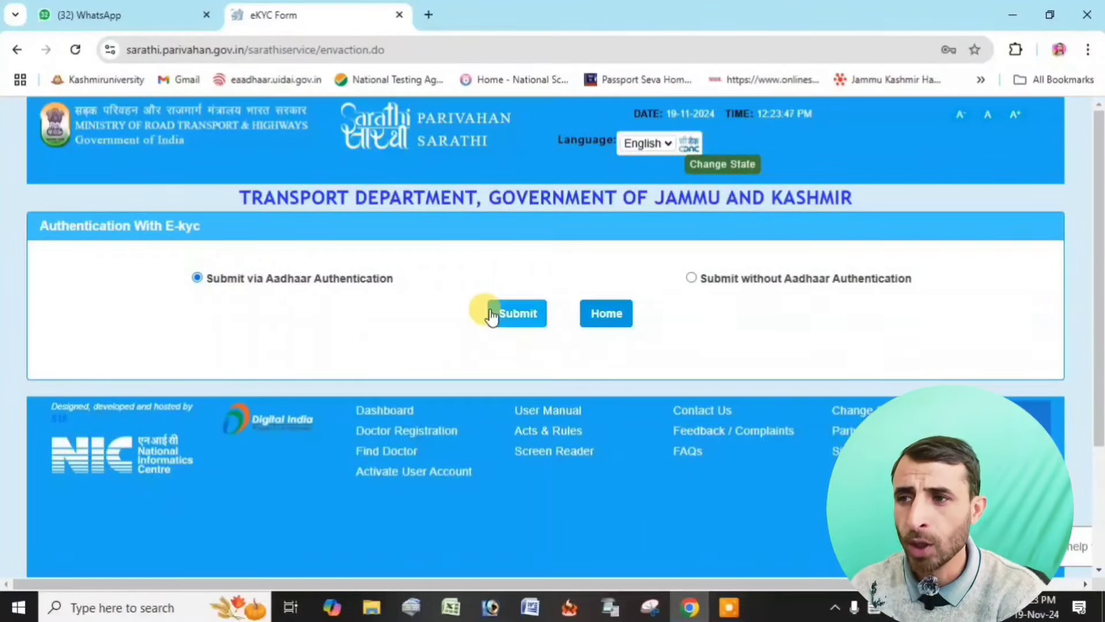
{"action": "left_click", "coordinate": [491, 316]}
{"action": "left_click", "coordinate": [677, 189]}
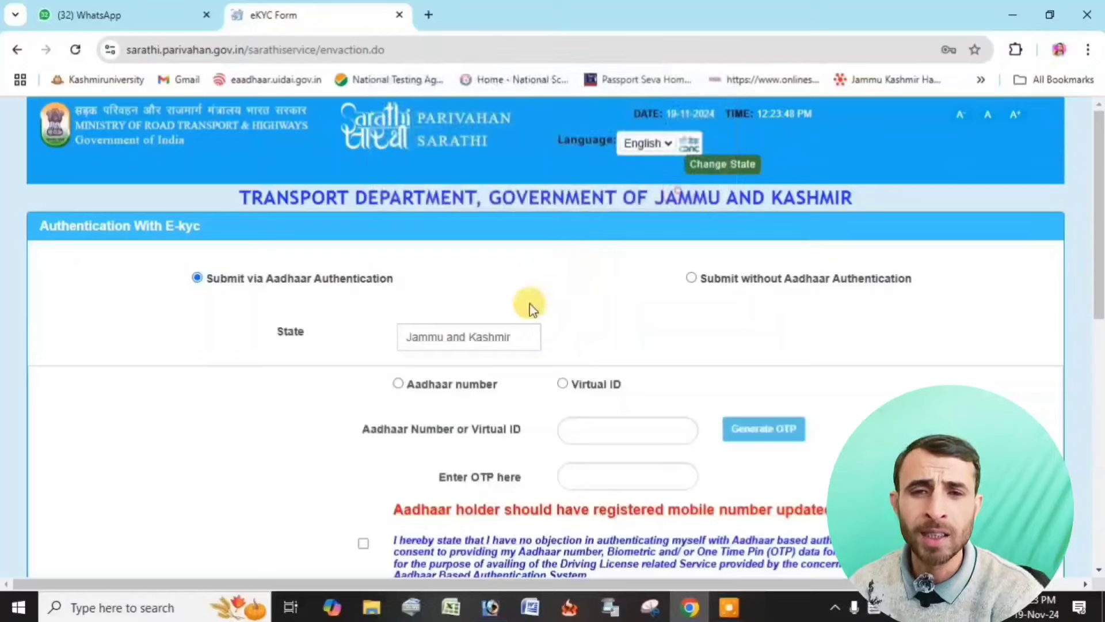
{"action": "left_click", "coordinate": [398, 383]}
{"action": "scroll", "coordinate": [634, 380], "scroll_direction": "down", "scroll_amount": 2}
{"action": "left_click", "coordinate": [624, 267]}
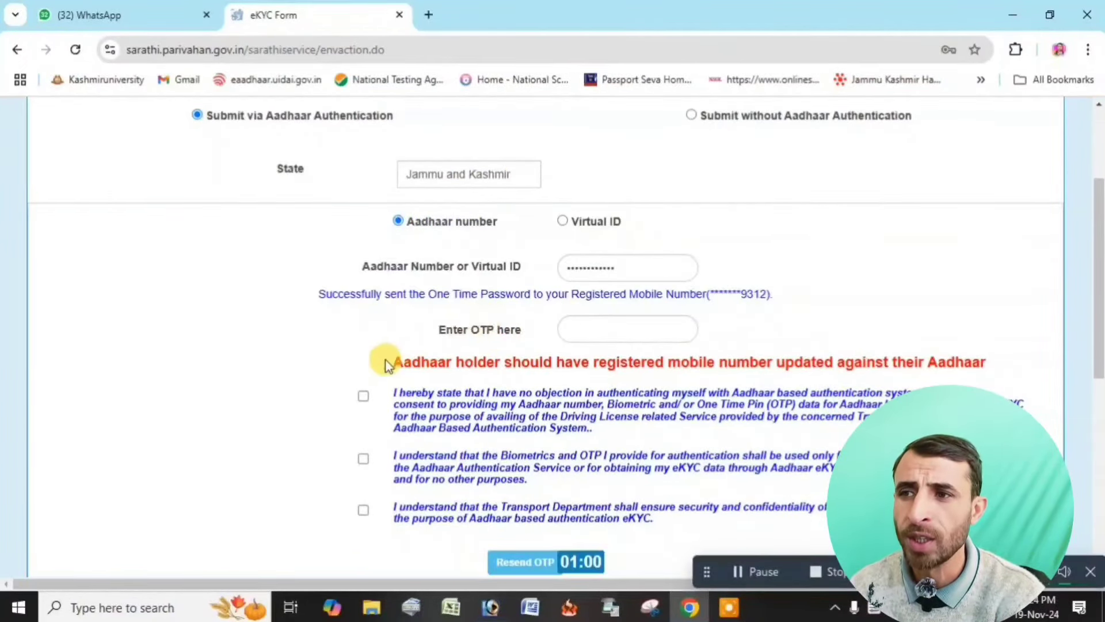
Step: Tick the Aadhaar consent statements, enter the received OTP and authenticate
{"action": "scroll", "coordinate": [382, 396], "scroll_direction": "down", "scroll_amount": 1}
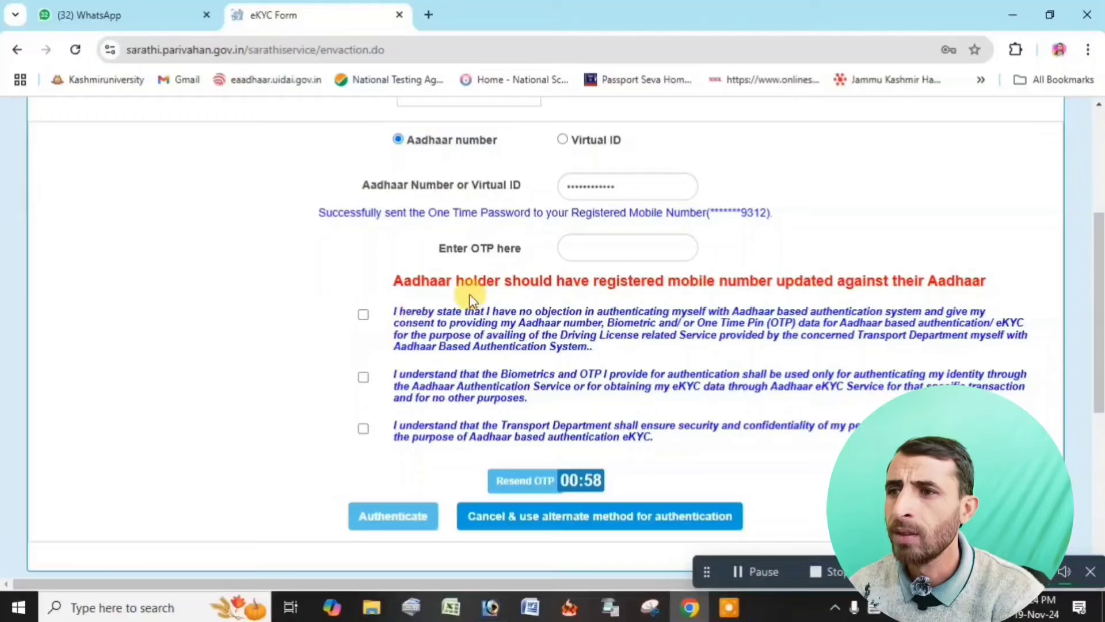
{"action": "left_click", "coordinate": [626, 249]}
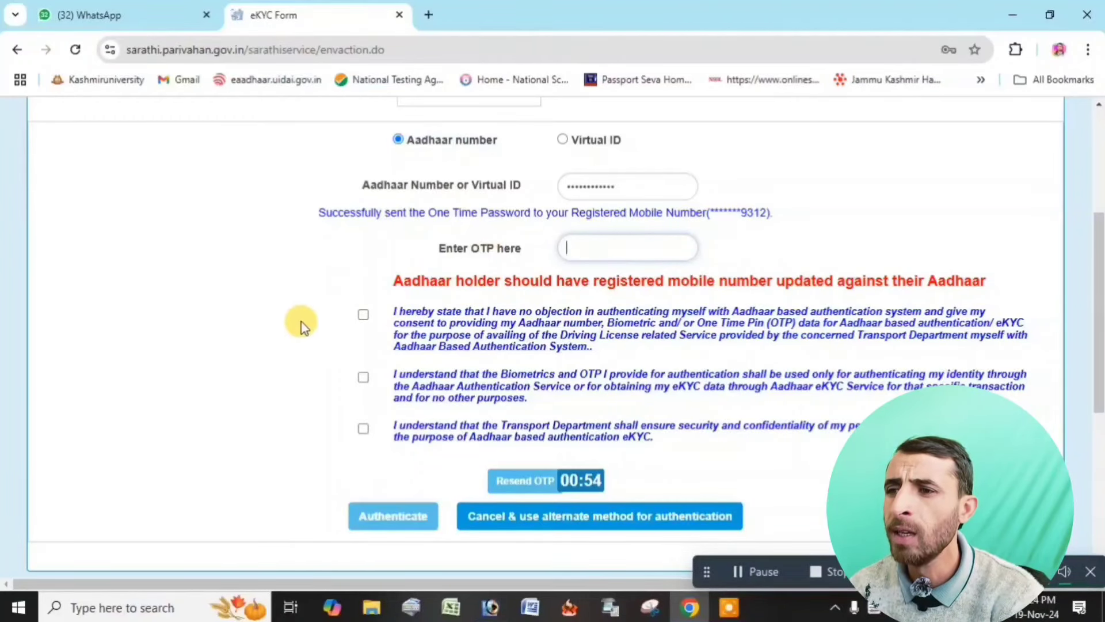
{"action": "left_click", "coordinate": [362, 299]}
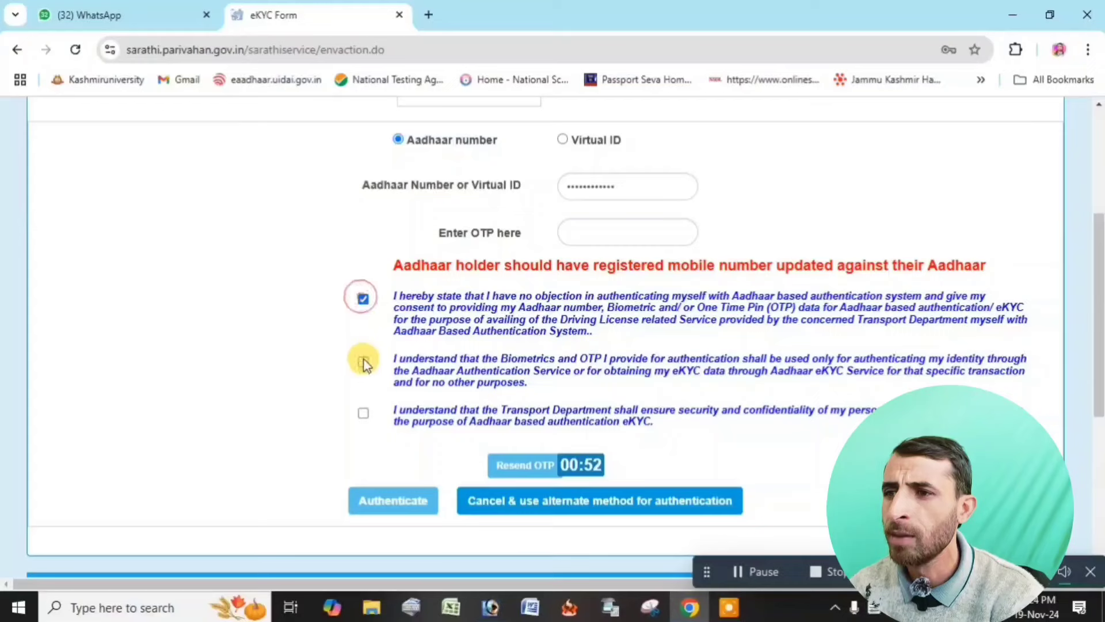
{"action": "left_click", "coordinate": [364, 412]}
{"action": "left_click", "coordinate": [593, 233]}
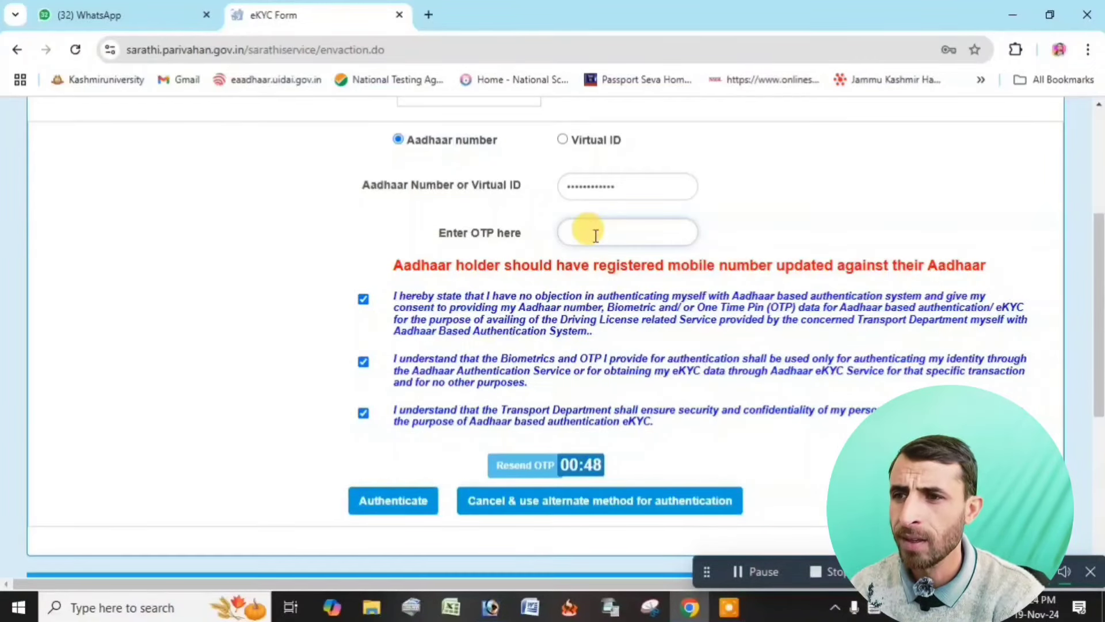
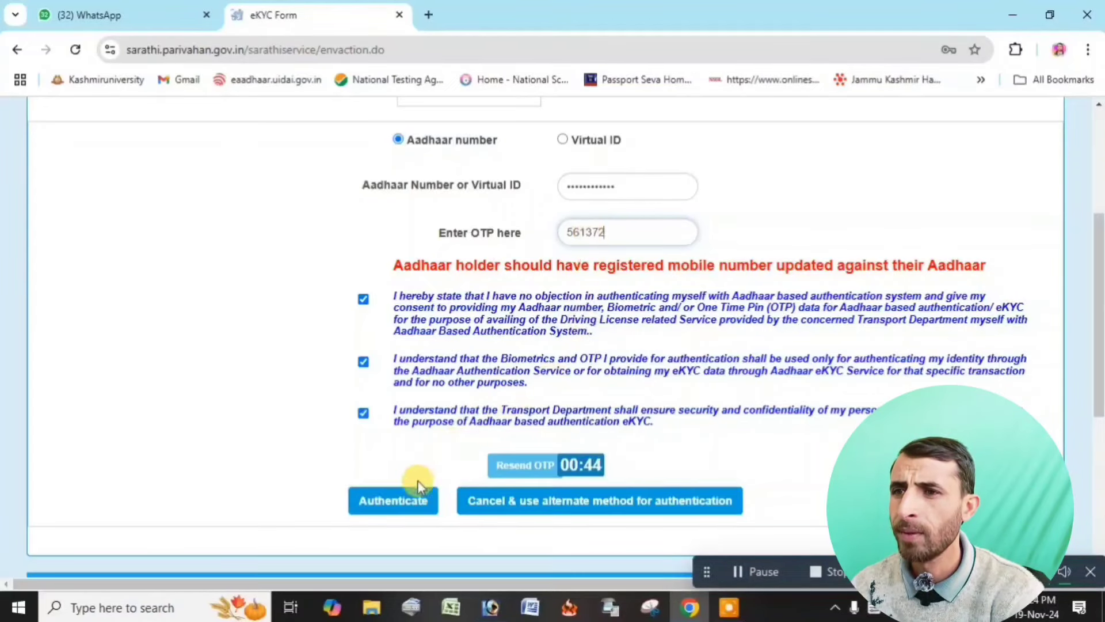
{"action": "left_click", "coordinate": [374, 507]}
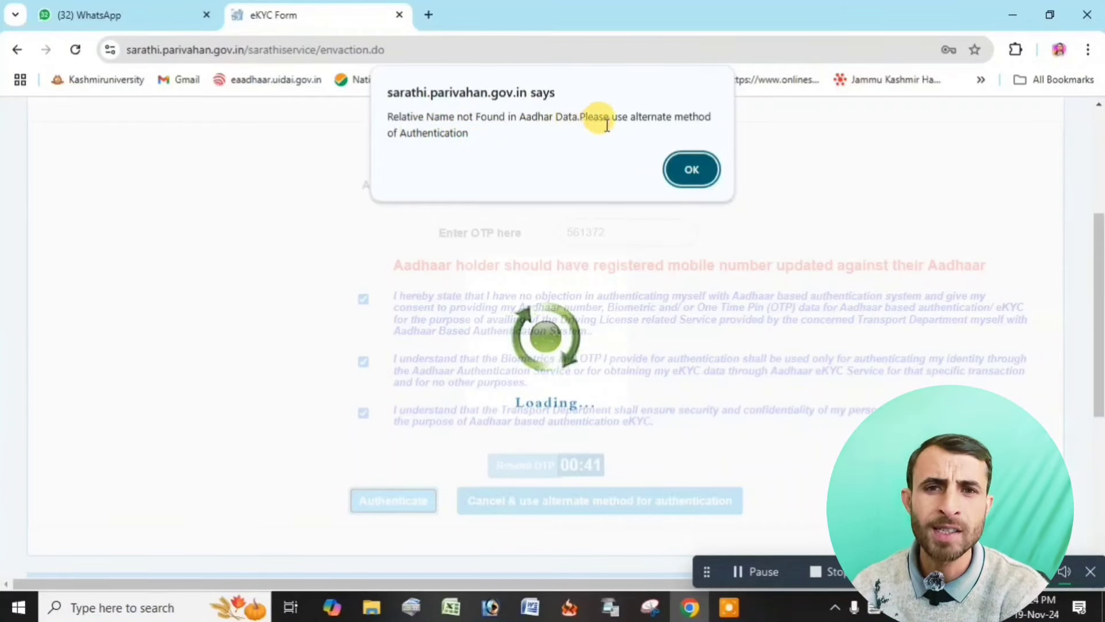
Step: Dismiss the Relative Name error and request a mobile OTP without Aadhaar, entering the new captcha
{"action": "left_click", "coordinate": [692, 164]}
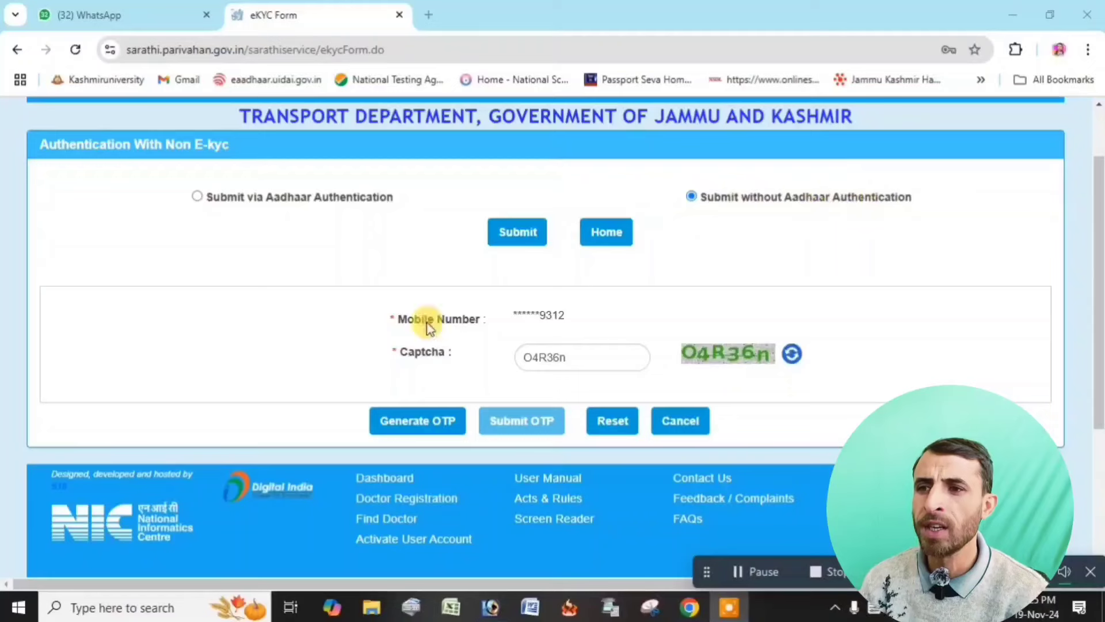
{"action": "left_click", "coordinate": [412, 425]}
{"action": "scroll", "coordinate": [602, 349], "scroll_direction": "down", "scroll_amount": 1}
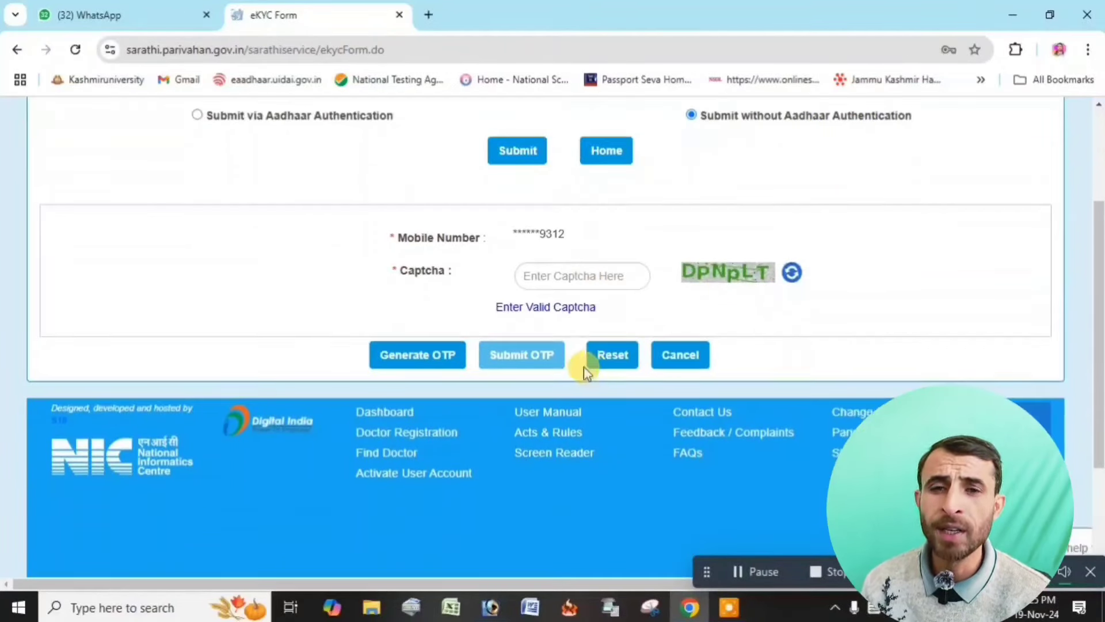
{"action": "left_click", "coordinate": [568, 279]}
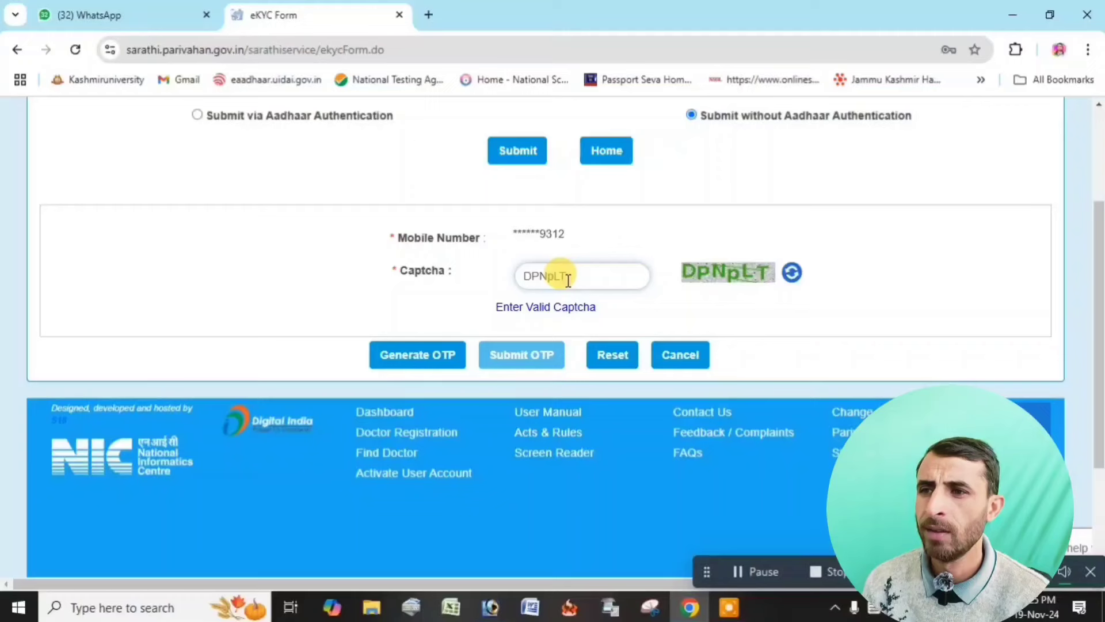
{"action": "left_click", "coordinate": [421, 354]}
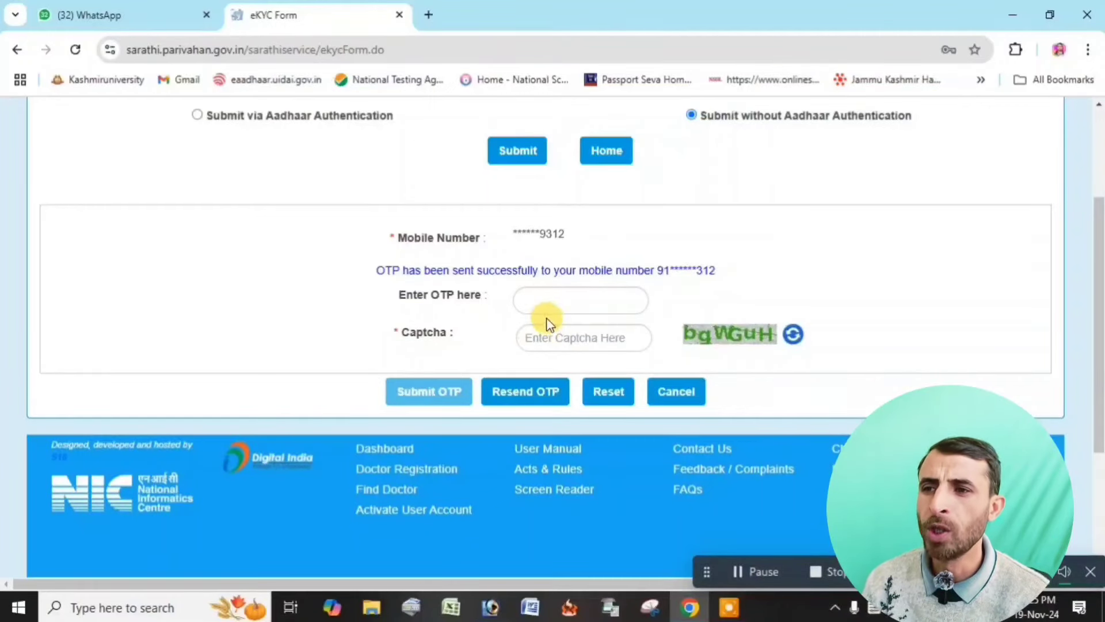
Step: Enter the new captcha and the received mobile OTP, then submit them
{"action": "left_click", "coordinate": [549, 344]}
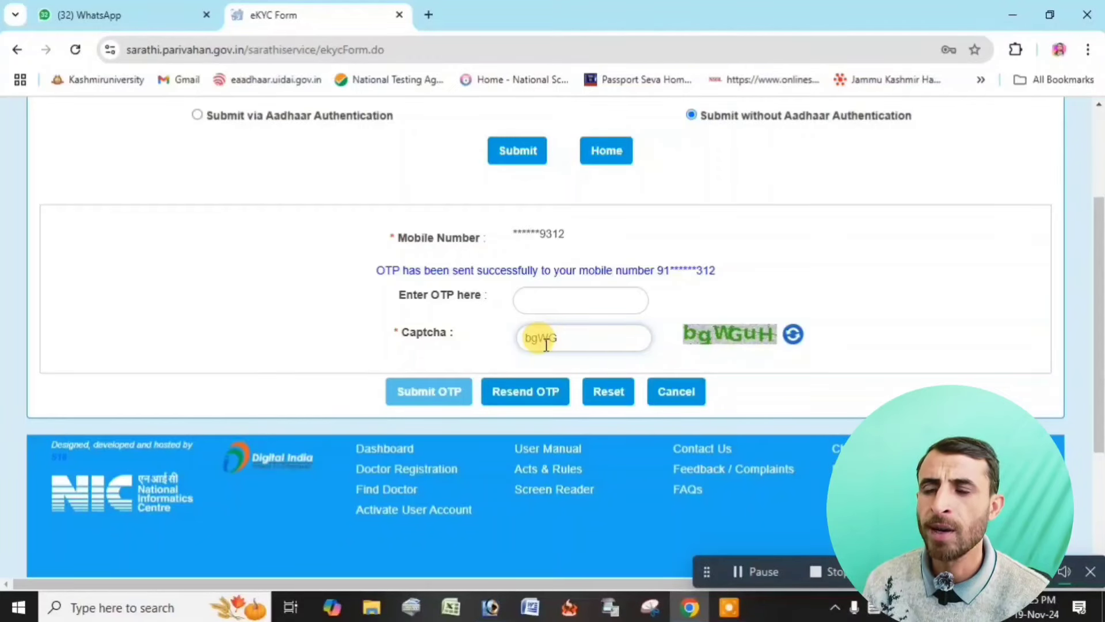
{"action": "type", "text": "bgWGuH"}
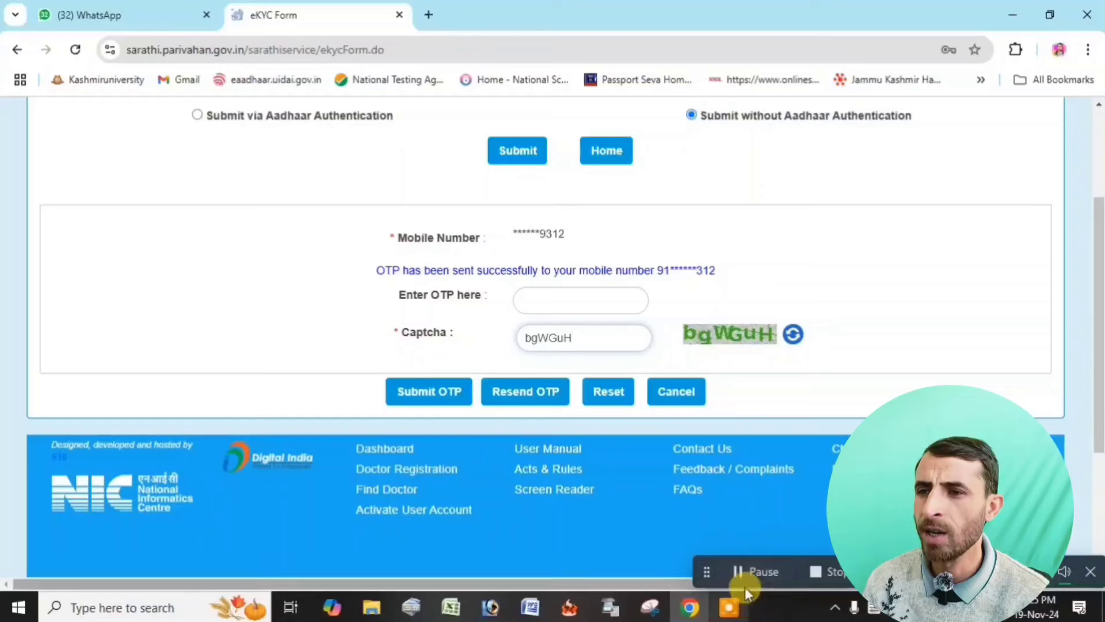
{"action": "left_click", "coordinate": [558, 296]}
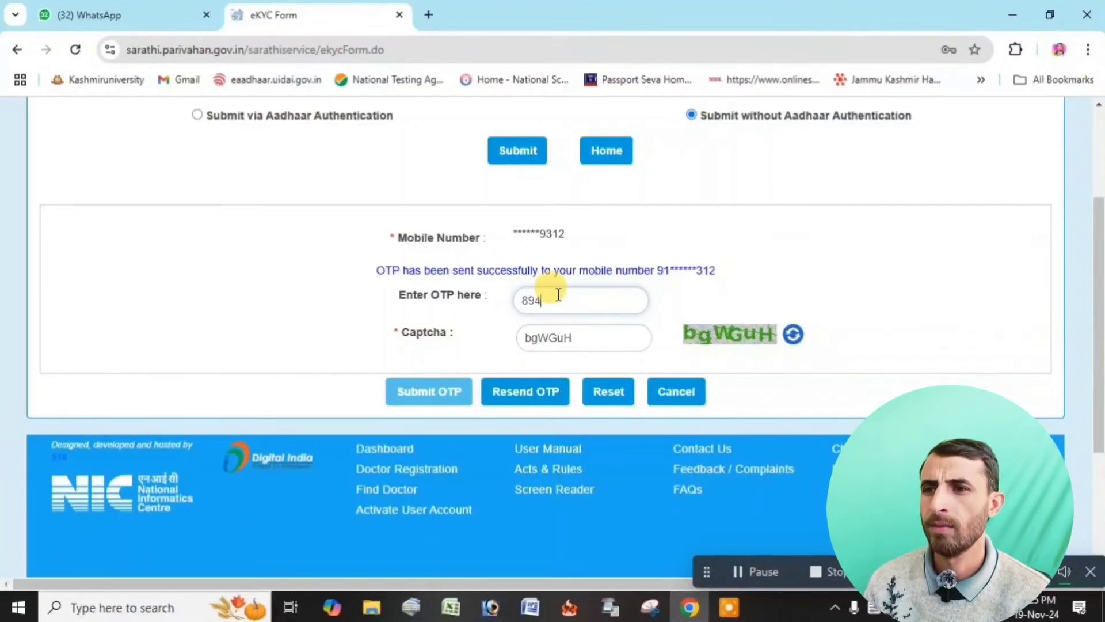
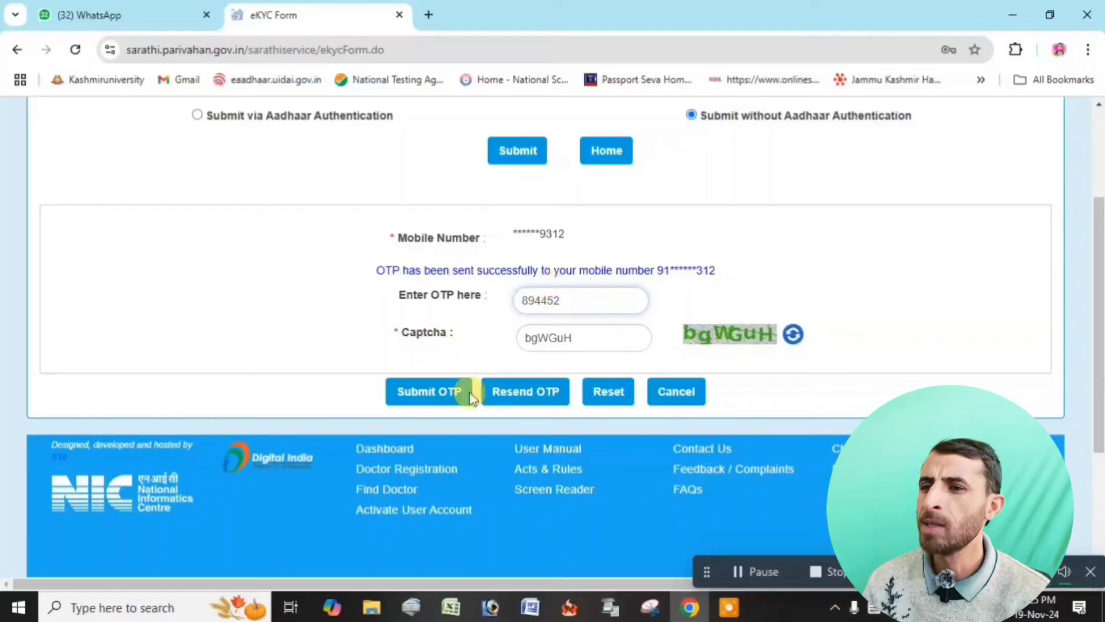
{"action": "left_click", "coordinate": [438, 400]}
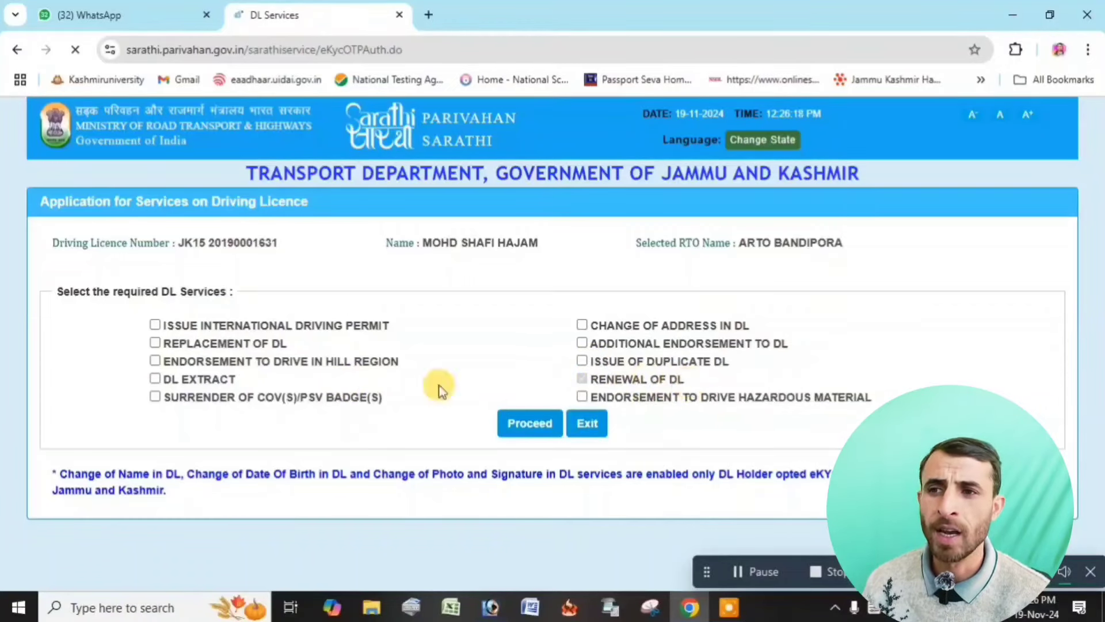
Step: Proceed with Renewal of DL and review the prefilled addresses down to the Declaration section
{"action": "left_click", "coordinate": [535, 426]}
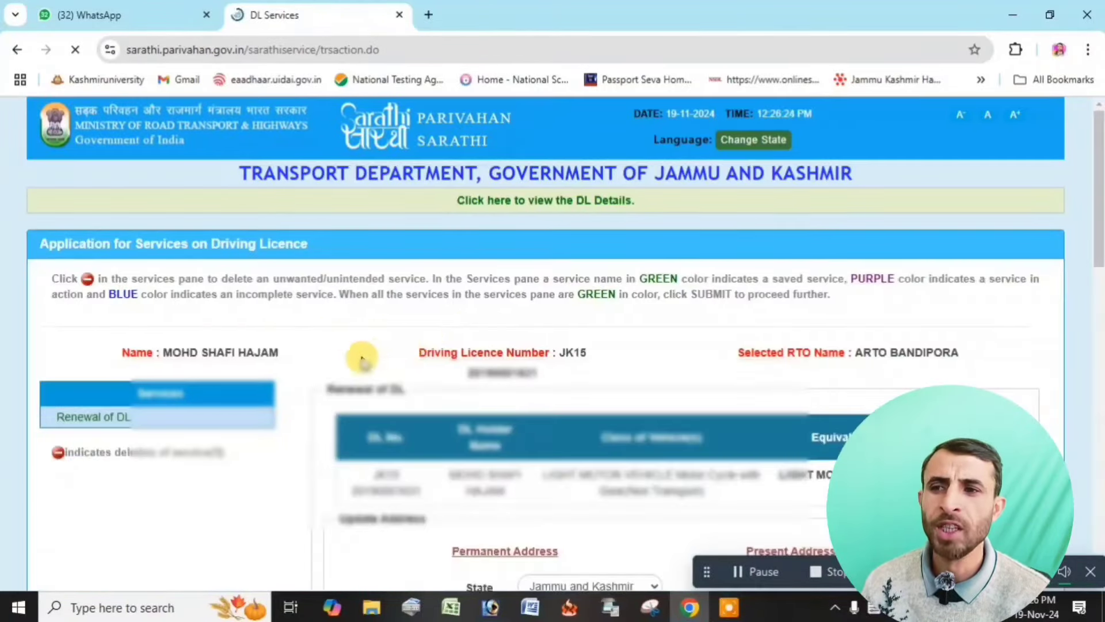
{"action": "scroll", "coordinate": [341, 369], "scroll_direction": "down", "scroll_amount": 5}
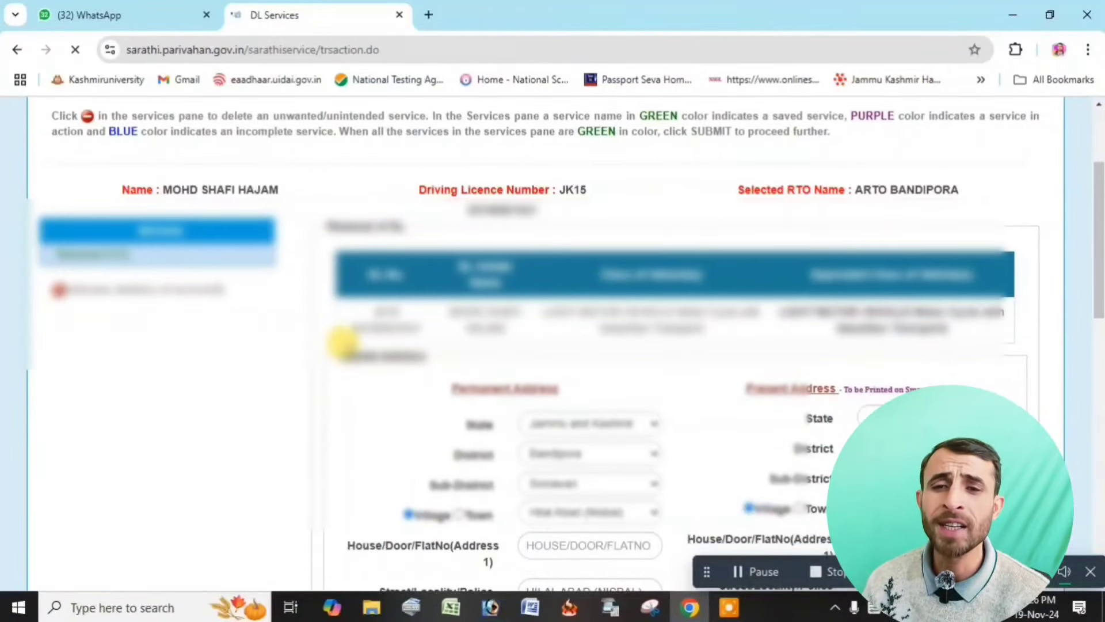
{"action": "scroll", "coordinate": [343, 343], "scroll_direction": "up", "scroll_amount": 2}
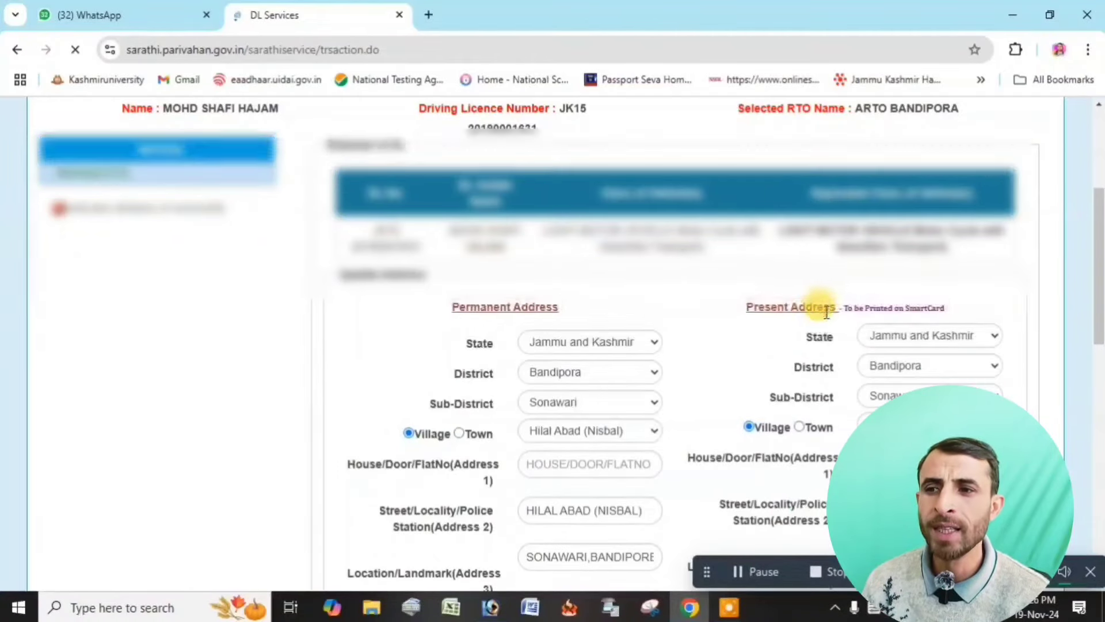
{"action": "scroll", "coordinate": [814, 306], "scroll_direction": "down", "scroll_amount": 2}
{"action": "scroll", "coordinate": [617, 346], "scroll_direction": "down", "scroll_amount": 3}
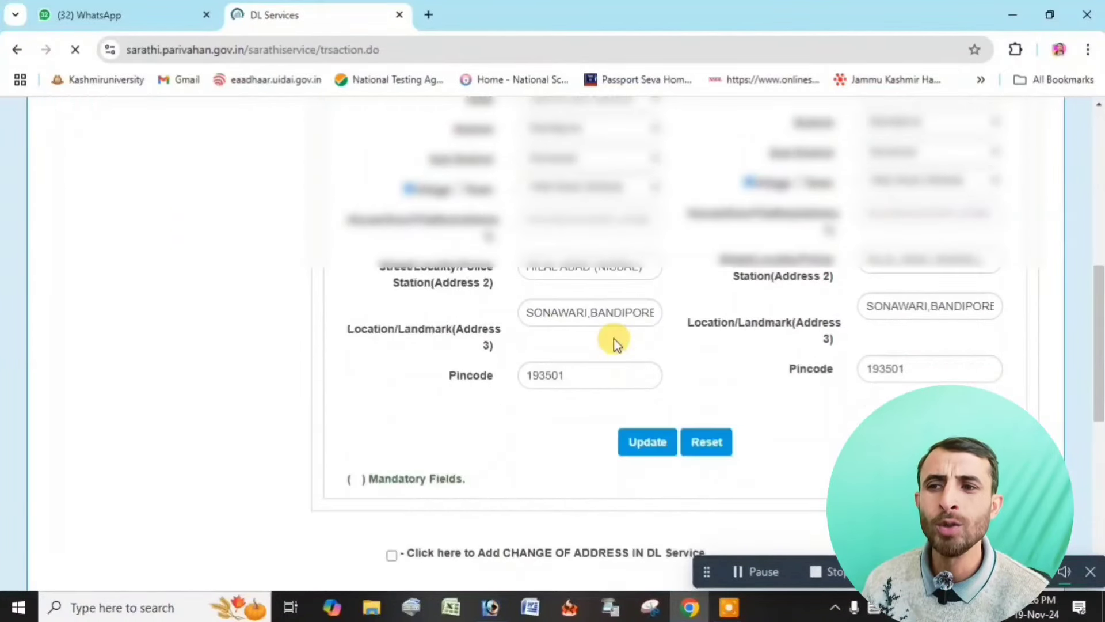
{"action": "scroll", "coordinate": [813, 378], "scroll_direction": "up", "scroll_amount": 2}
{"action": "scroll", "coordinate": [683, 303], "scroll_direction": "up", "scroll_amount": 2}
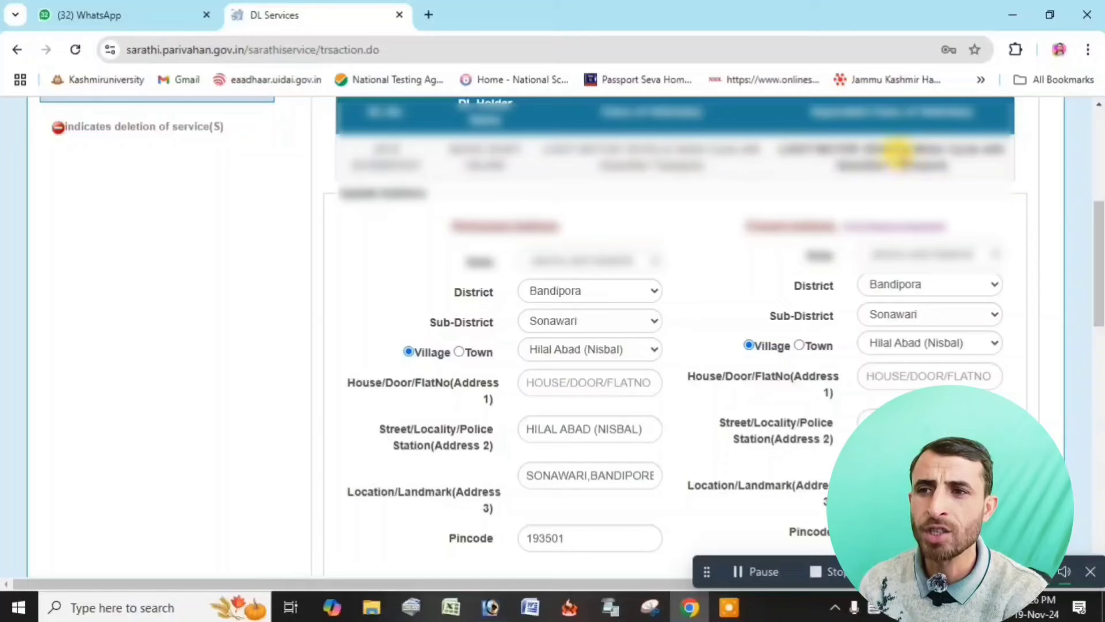
{"action": "scroll", "coordinate": [605, 198], "scroll_direction": "down", "scroll_amount": 3}
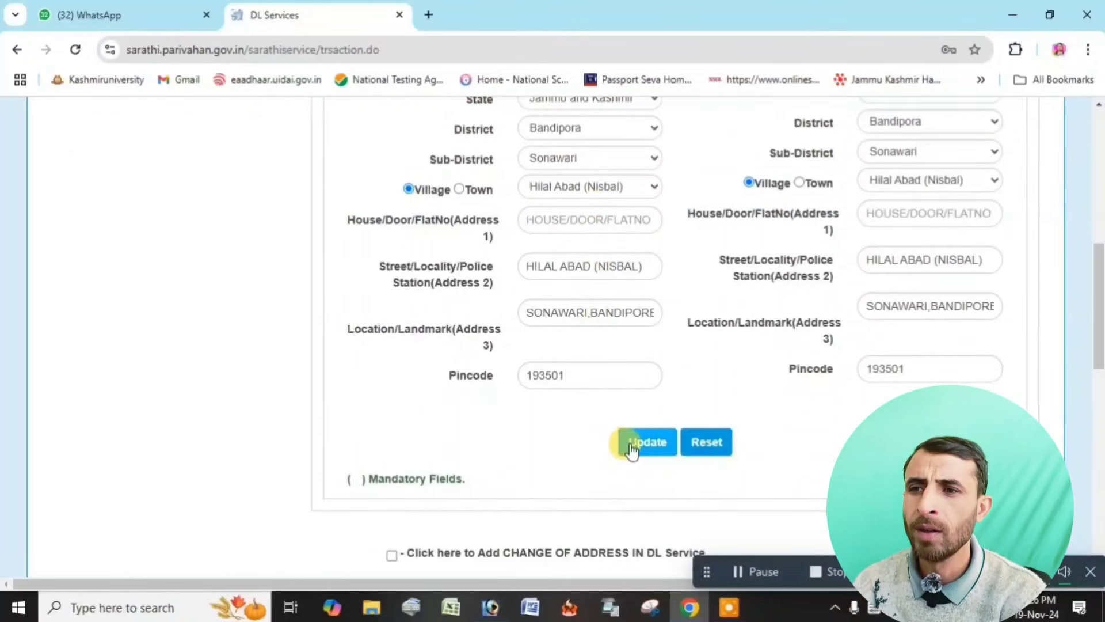
{"action": "scroll", "coordinate": [623, 411], "scroll_direction": "down", "scroll_amount": 3}
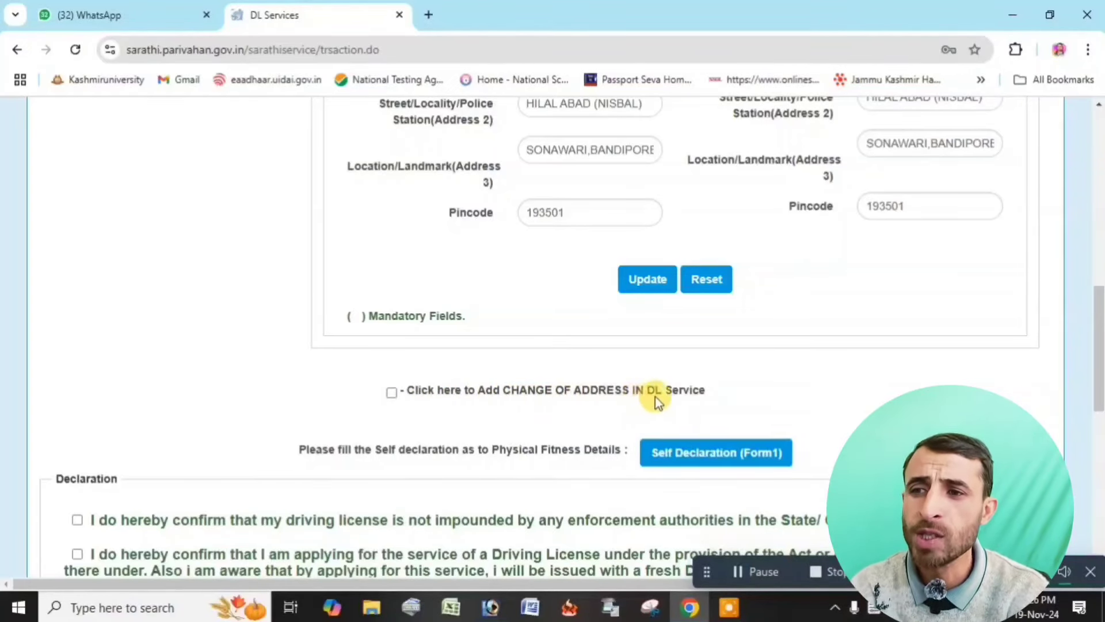
{"action": "scroll", "coordinate": [598, 448], "scroll_direction": "down", "scroll_amount": 3}
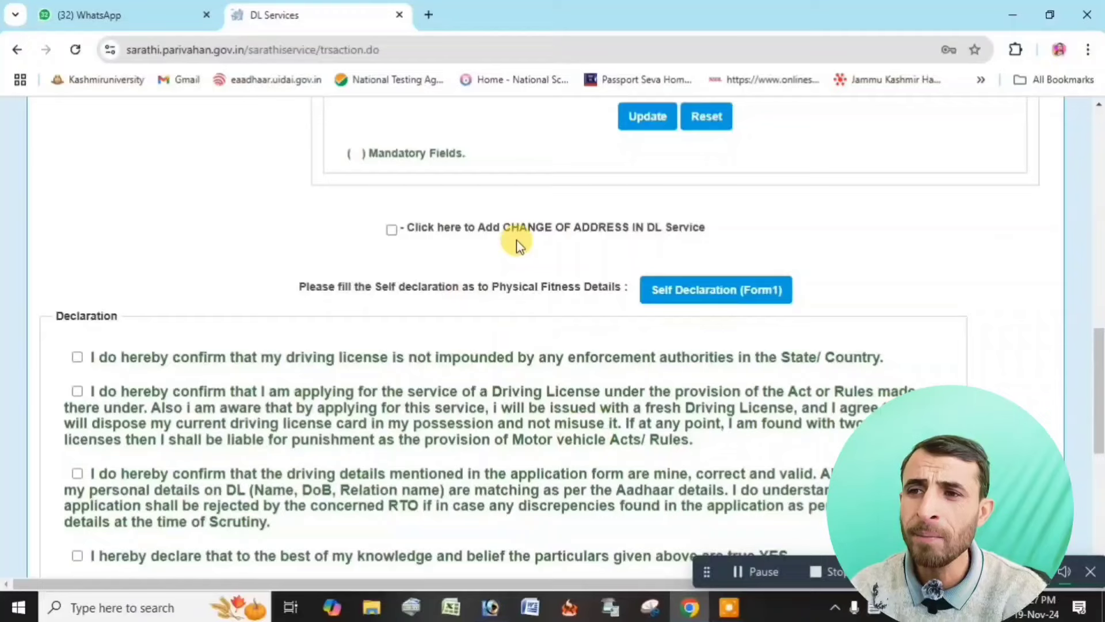
Step: Fill Form 1: YES to distinguishing with each eye, NO to the other conditions, declare, submit
{"action": "left_click", "coordinate": [732, 298]}
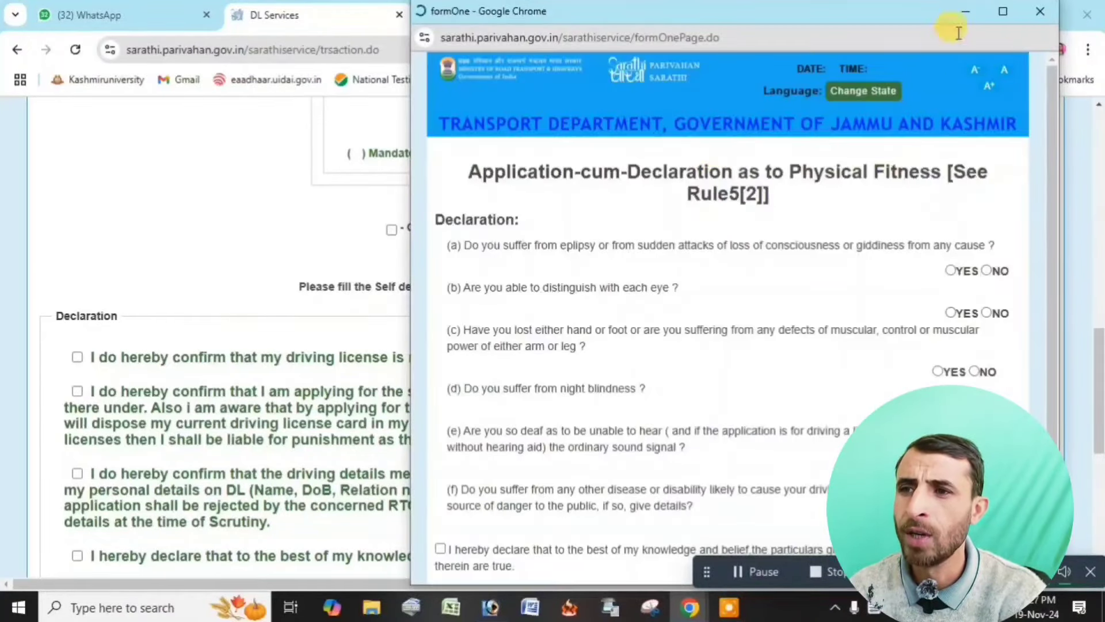
{"action": "left_click", "coordinate": [1003, 11]}
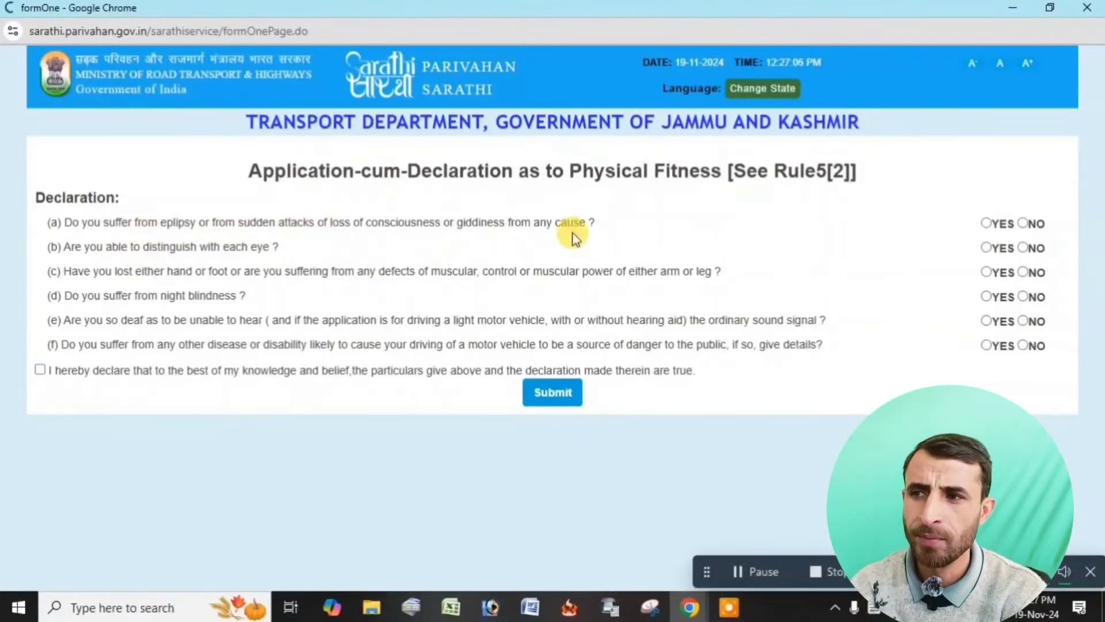
{"action": "left_click", "coordinate": [986, 248]}
{"action": "left_click", "coordinate": [1022, 272]}
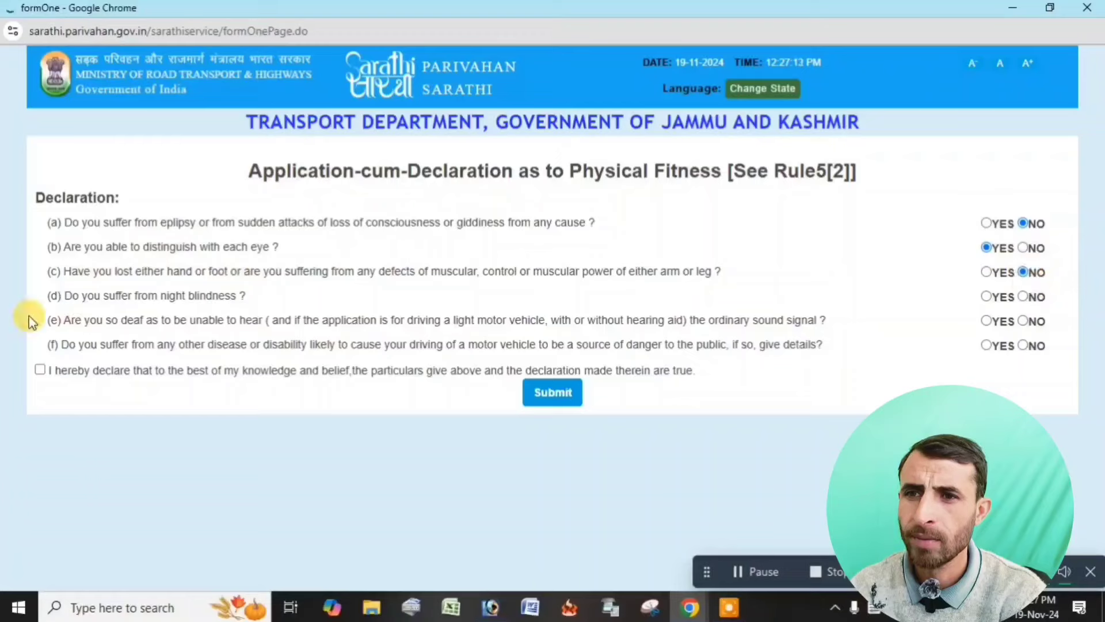
{"action": "left_click", "coordinate": [1022, 296]}
{"action": "left_click", "coordinate": [1023, 321]}
{"action": "left_click", "coordinate": [1024, 346]}
{"action": "left_click", "coordinate": [40, 369]}
{"action": "left_click", "coordinate": [553, 391]}
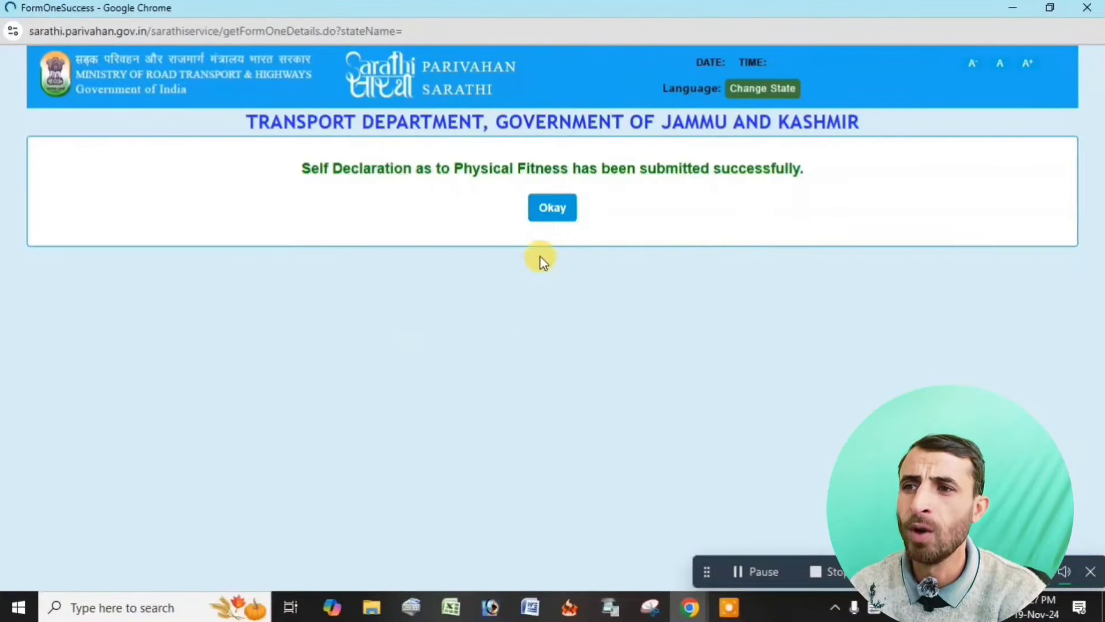
{"action": "left_click", "coordinate": [531, 210]}
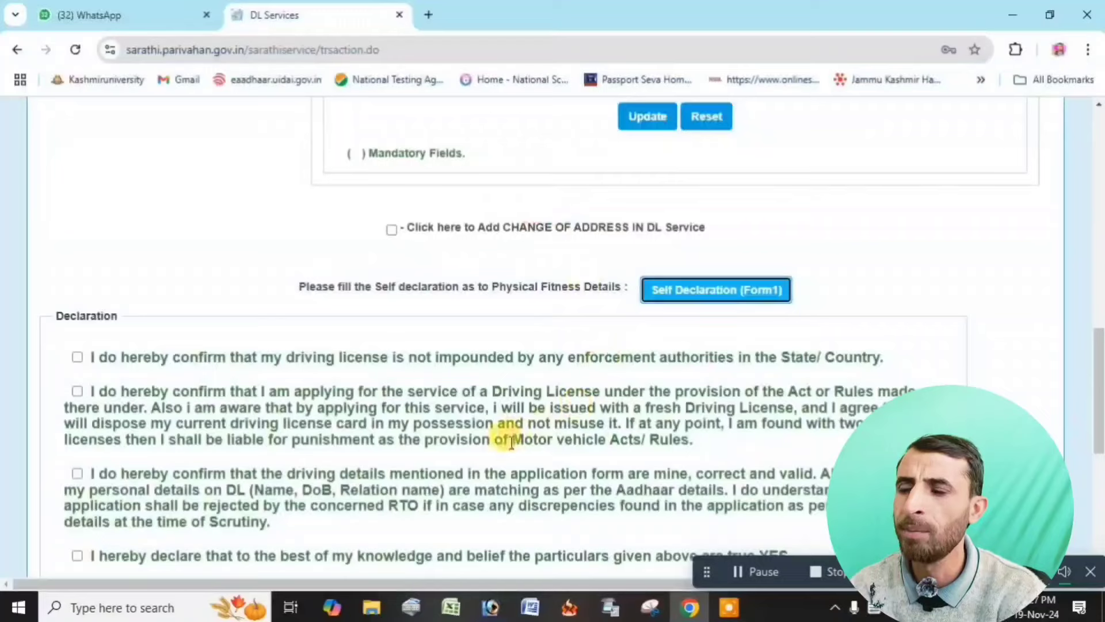
Step: Tick all four declarations: licence not impounded, Act and Rules, Aadhaar match, particulars true
{"action": "scroll", "coordinate": [440, 397], "scroll_direction": "down", "scroll_amount": 1}
{"action": "left_click", "coordinate": [76, 278]}
{"action": "left_click", "coordinate": [77, 308]}
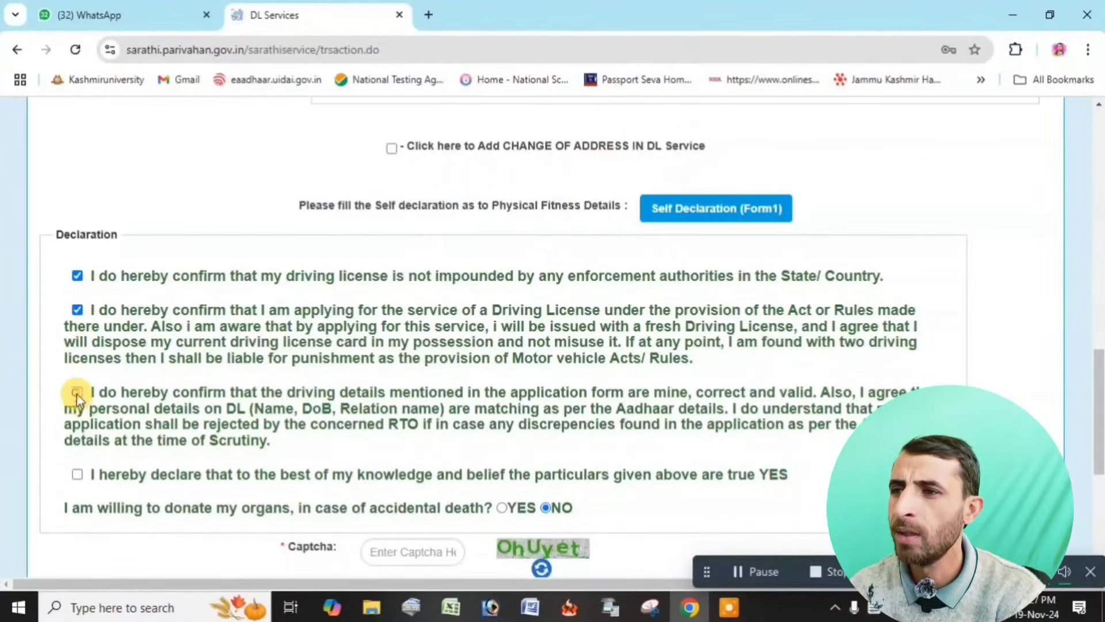
{"action": "left_click", "coordinate": [76, 393]}
{"action": "scroll", "coordinate": [77, 391], "scroll_direction": "down", "scroll_amount": 2}
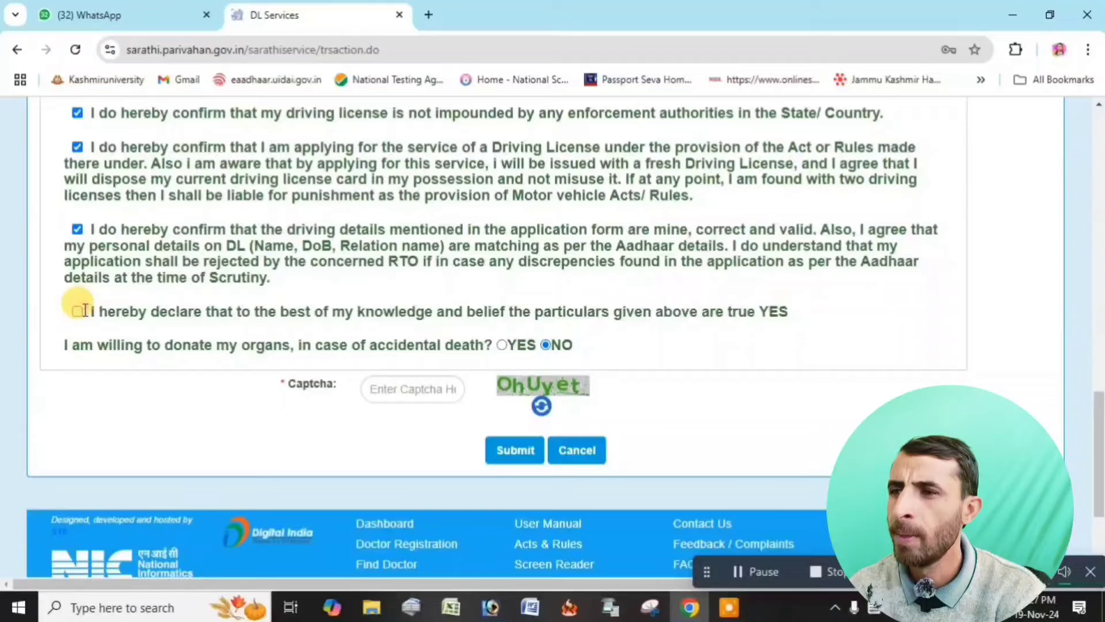
{"action": "left_click", "coordinate": [77, 312]}
{"action": "scroll", "coordinate": [82, 316], "scroll_direction": "down", "scroll_amount": 1}
Step: Enter the captcha, submit the renewal, and decline organ donation
{"action": "left_click", "coordinate": [434, 310]}
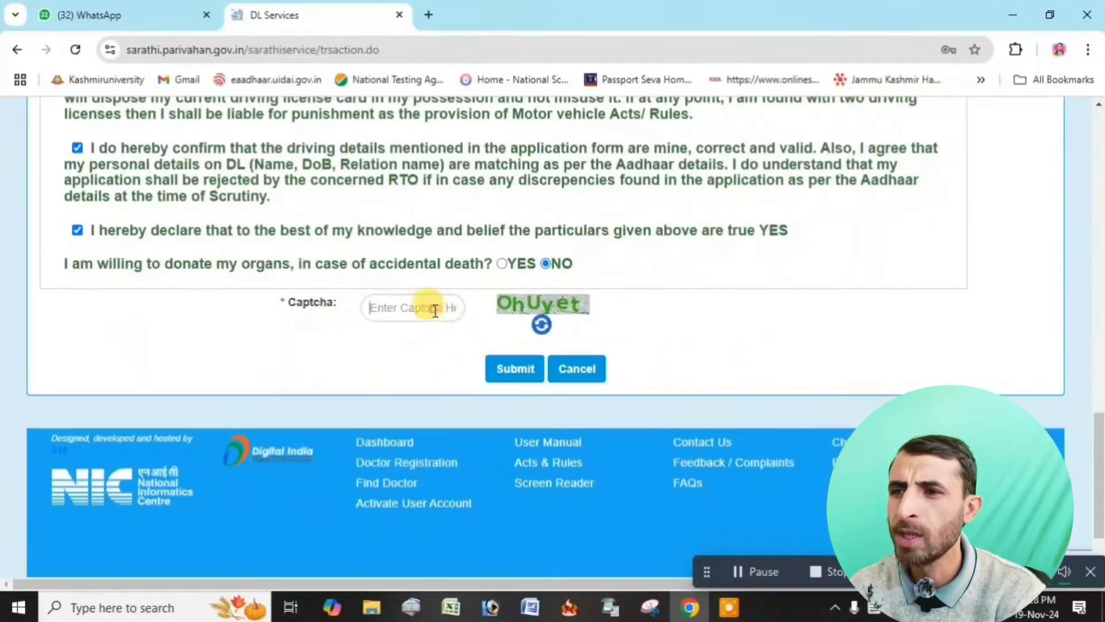
{"action": "type", "text": "OhUyet"}
{"action": "left_click", "coordinate": [513, 368]}
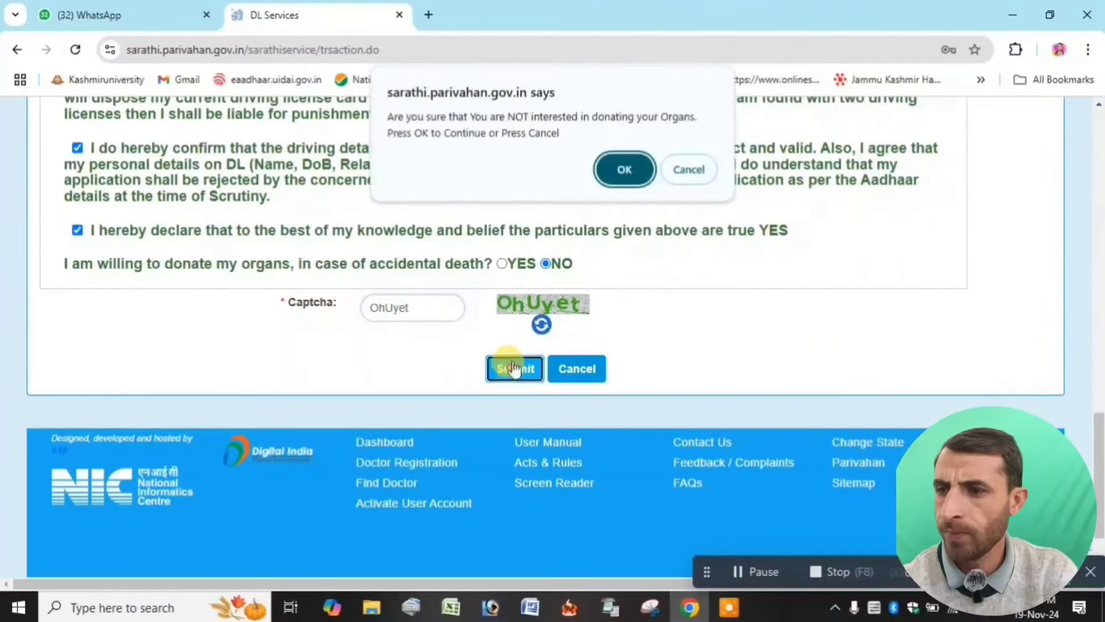
{"action": "left_click", "coordinate": [629, 167]}
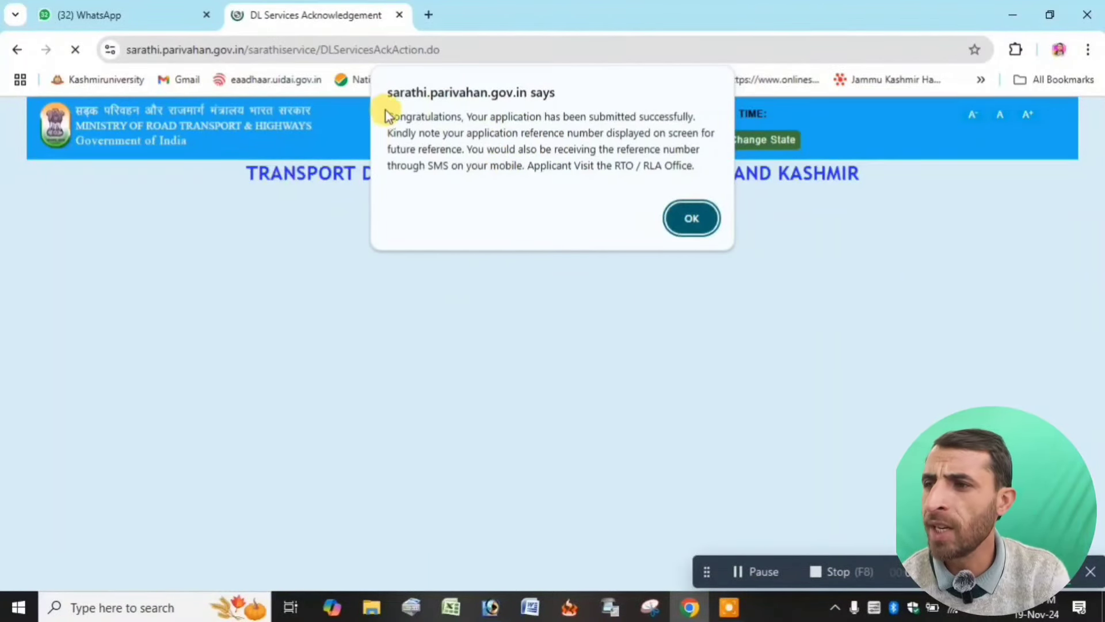
Step: Dismiss the success alert and go from the acknowledgement slip to Application Status
{"action": "left_click", "coordinate": [688, 217]}
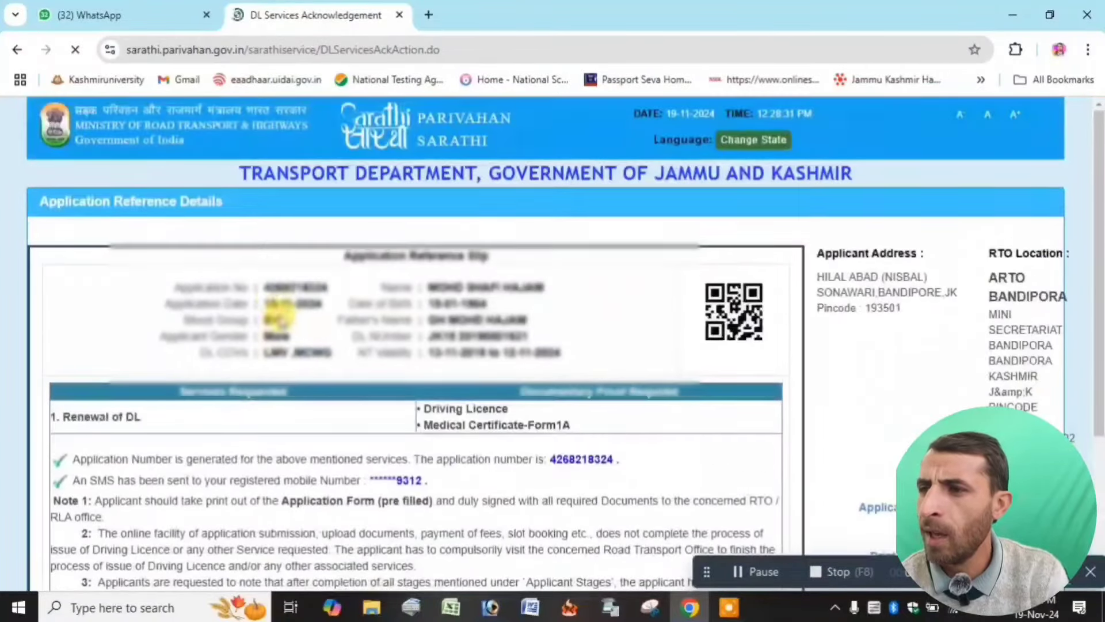
{"action": "scroll", "coordinate": [332, 297], "scroll_direction": "down", "scroll_amount": 4}
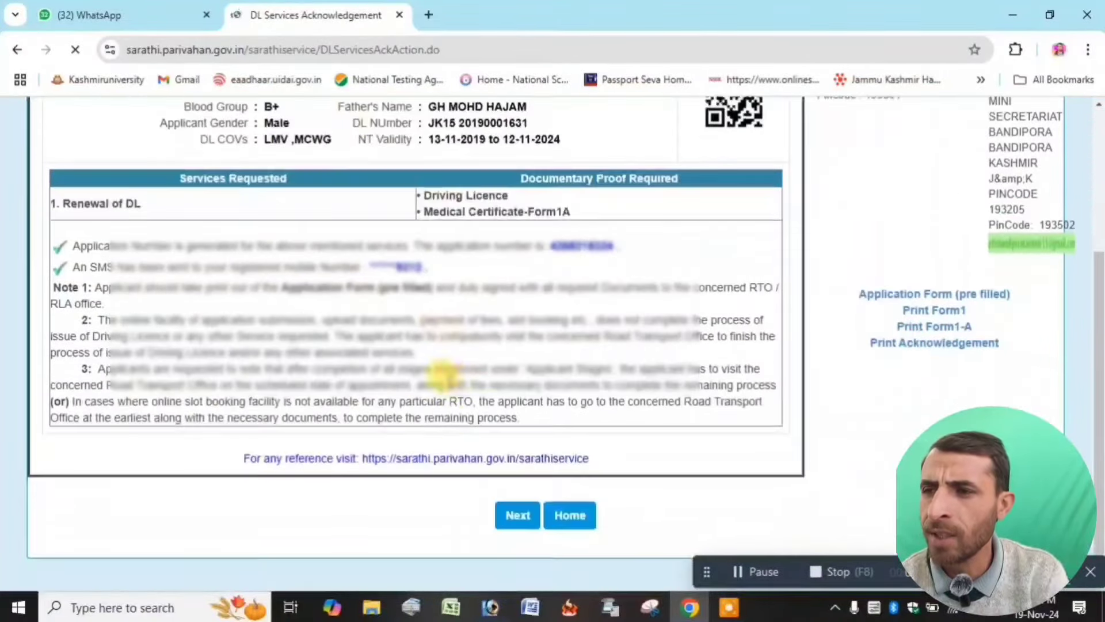
{"action": "scroll", "coordinate": [466, 383], "scroll_direction": "down", "scroll_amount": 2}
{"action": "left_click", "coordinate": [516, 377]}
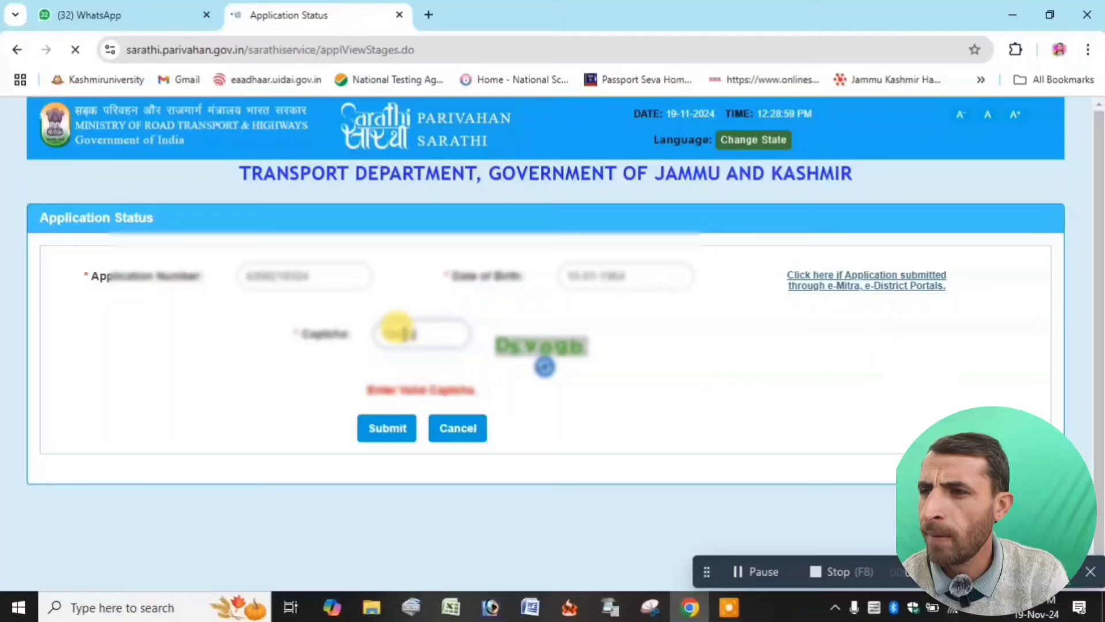
Step: Look up the application status and proceed to its UPLOAD DOCUMENTS stage
{"action": "left_click", "coordinate": [390, 428]}
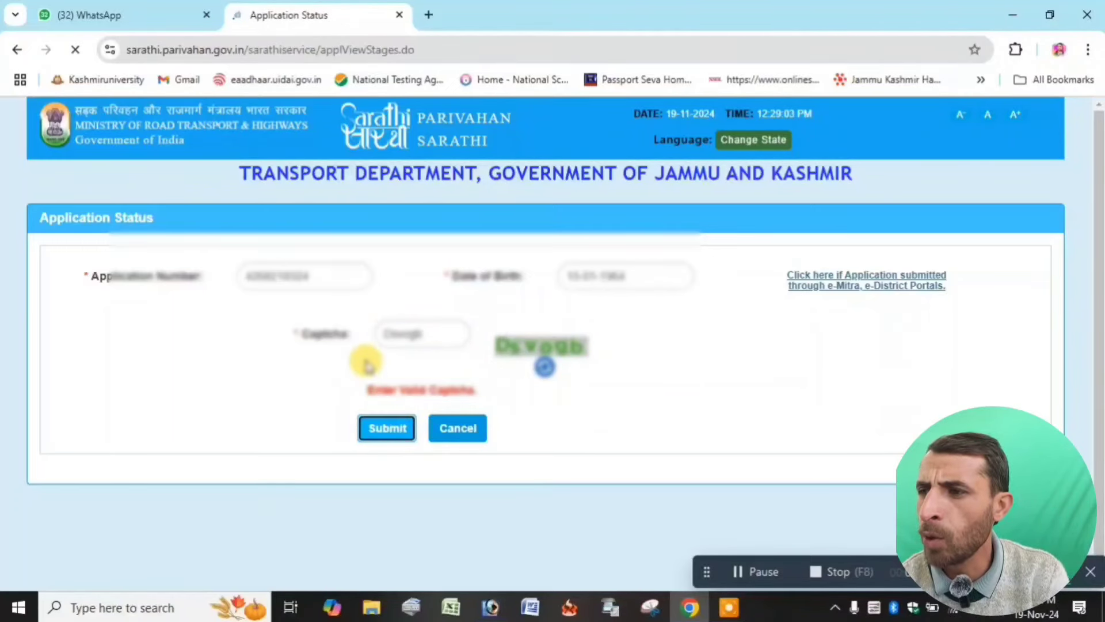
{"action": "scroll", "coordinate": [284, 309], "scroll_direction": "down", "scroll_amount": 10}
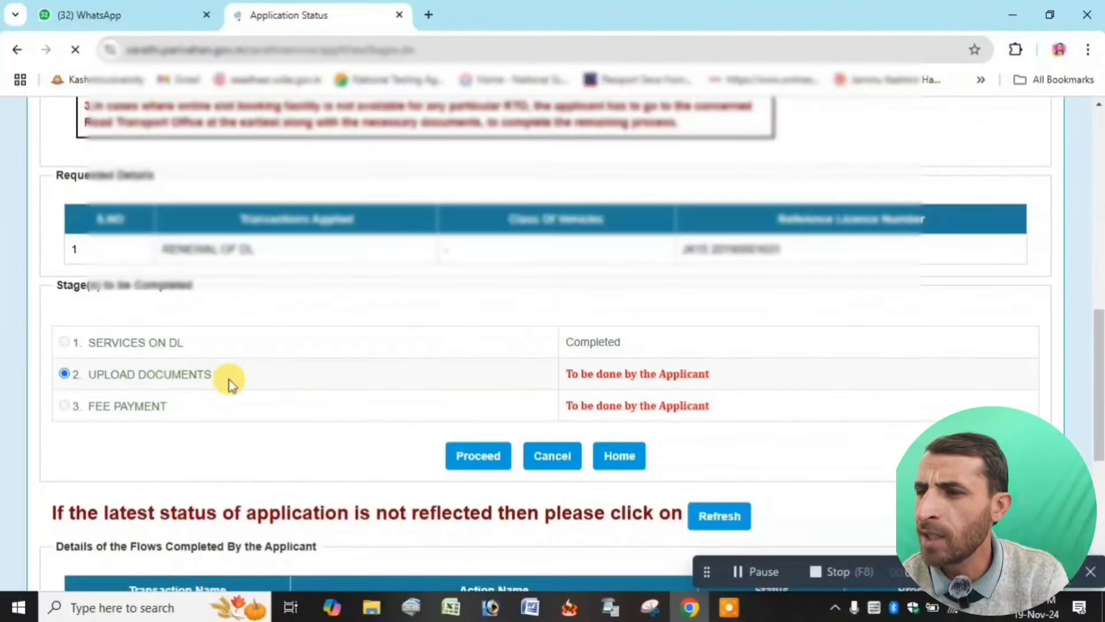
{"action": "scroll", "coordinate": [118, 396], "scroll_direction": "down", "scroll_amount": 1}
{"action": "scroll", "coordinate": [443, 400], "scroll_direction": "down", "scroll_amount": 1}
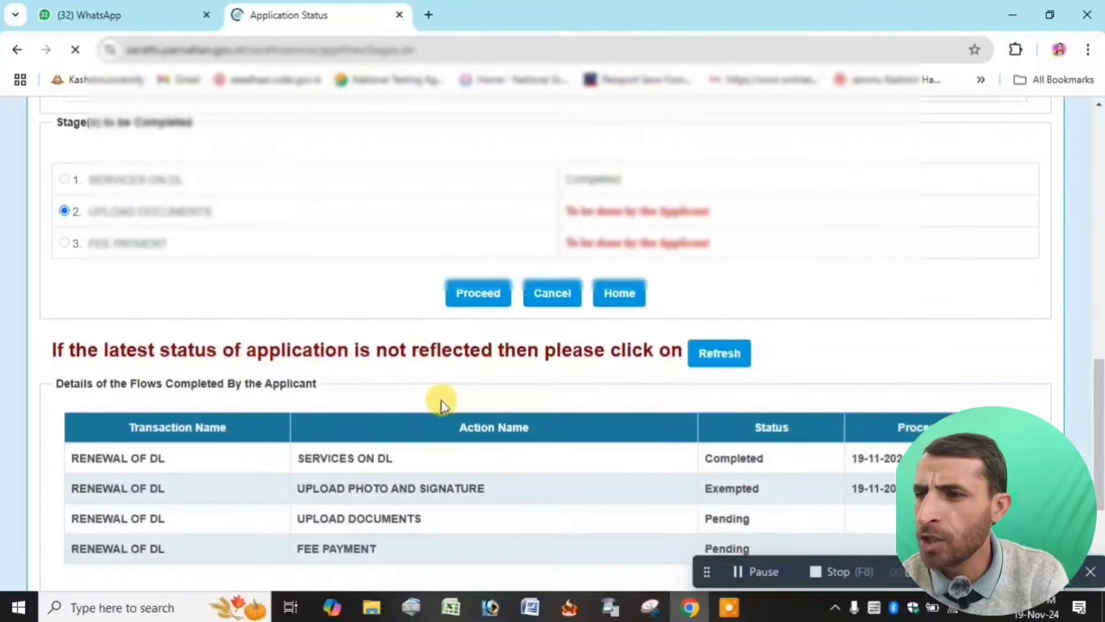
{"action": "scroll", "coordinate": [423, 410], "scroll_direction": "down", "scroll_amount": 1}
{"action": "left_click", "coordinate": [473, 210]}
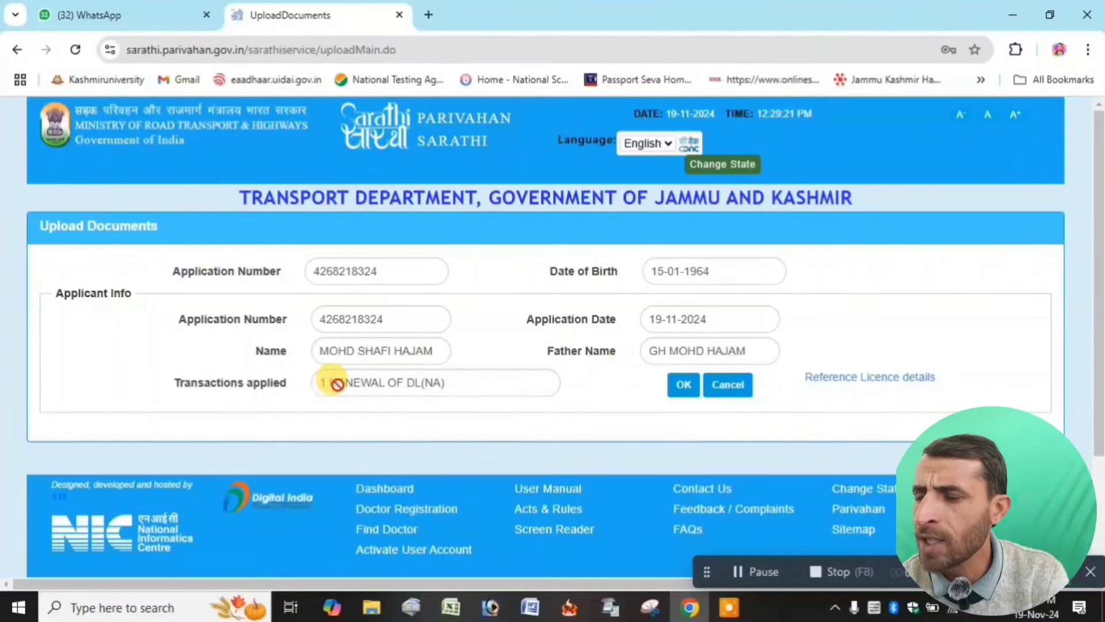
Step: Accept the applicant details and choose document types for the licence and Form 1A uploads
{"action": "left_click", "coordinate": [685, 384]}
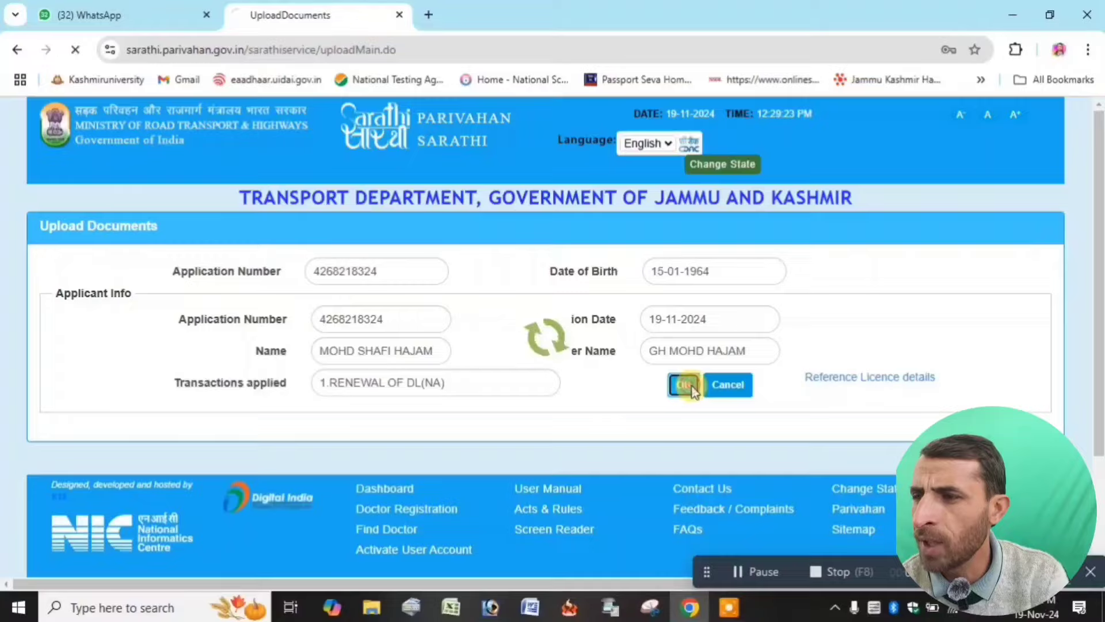
{"action": "scroll", "coordinate": [456, 377], "scroll_direction": "down", "scroll_amount": 1}
{"action": "scroll", "coordinate": [443, 376], "scroll_direction": "down", "scroll_amount": 1}
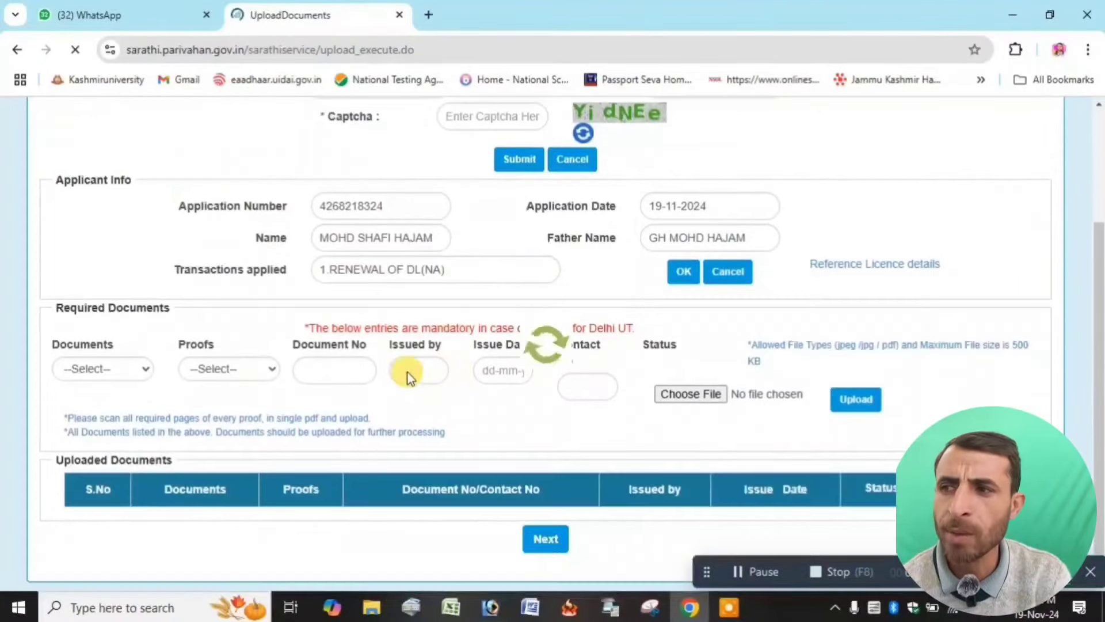
{"action": "scroll", "coordinate": [115, 365], "scroll_direction": "down", "scroll_amount": 1}
{"action": "left_click", "coordinate": [106, 278]}
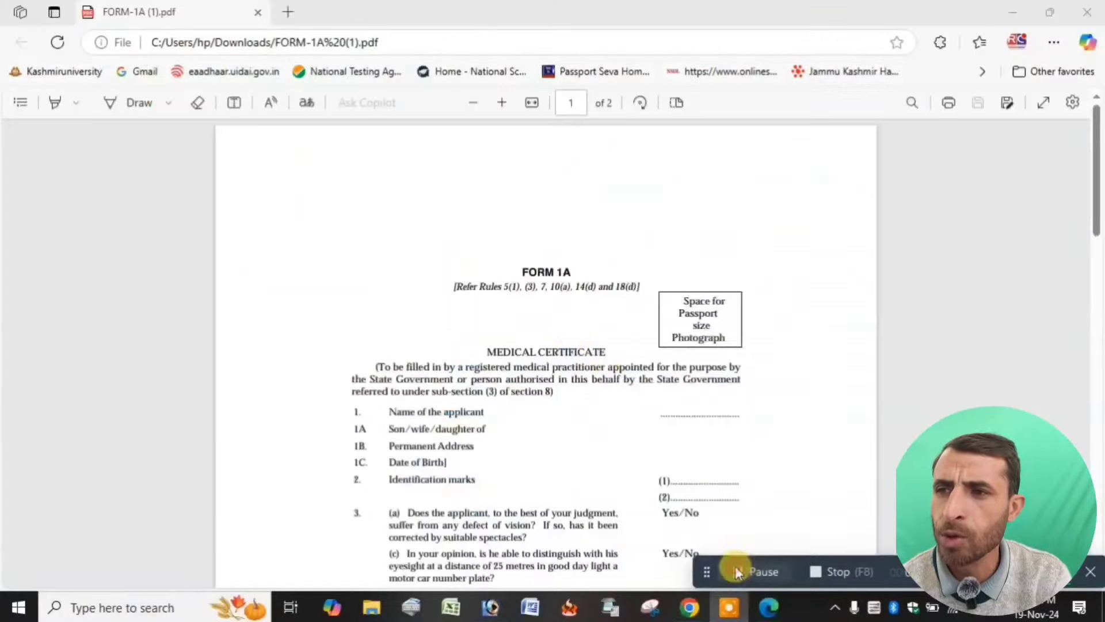
{"action": "scroll", "coordinate": [557, 328], "scroll_direction": "down", "scroll_amount": 10}
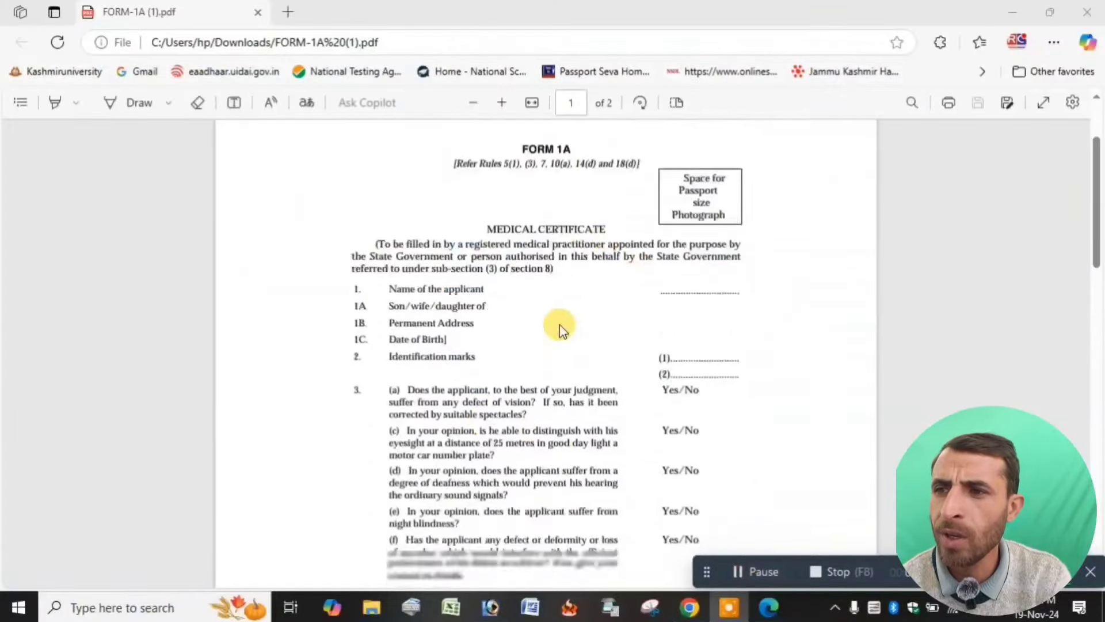
{"action": "scroll", "coordinate": [501, 305], "scroll_direction": "down", "scroll_amount": 10}
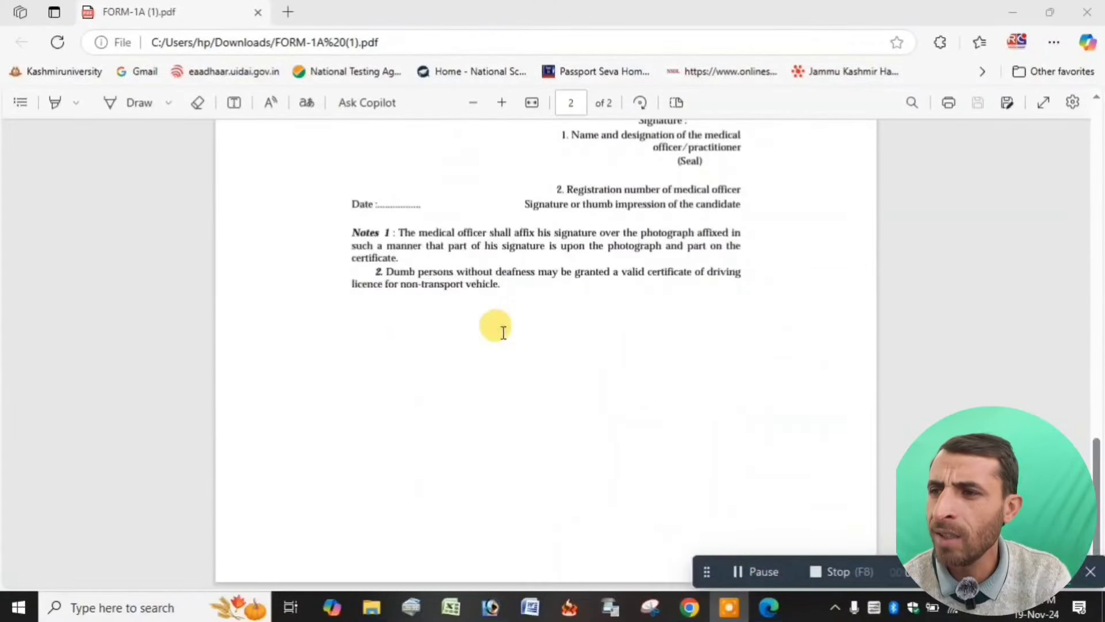
{"action": "scroll", "coordinate": [501, 333], "scroll_direction": "up", "scroll_amount": 6}
{"action": "scroll", "coordinate": [509, 320], "scroll_direction": "up", "scroll_amount": 10}
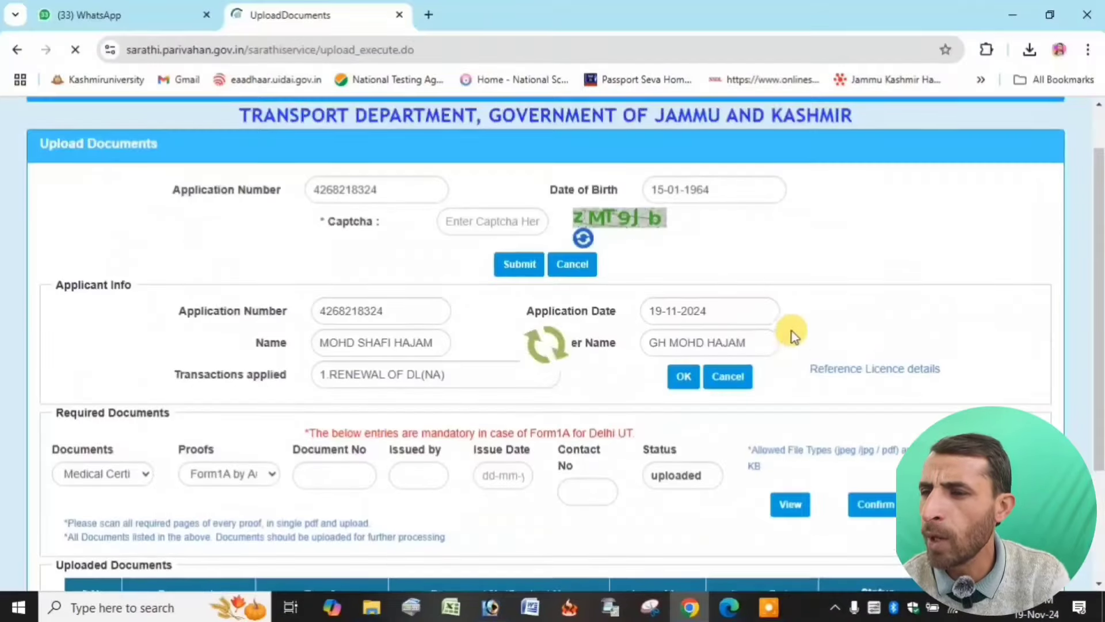
Step: Check that both documents show Saved, then continue to Application Status
{"action": "scroll", "coordinate": [749, 340], "scroll_direction": "down", "scroll_amount": 3}
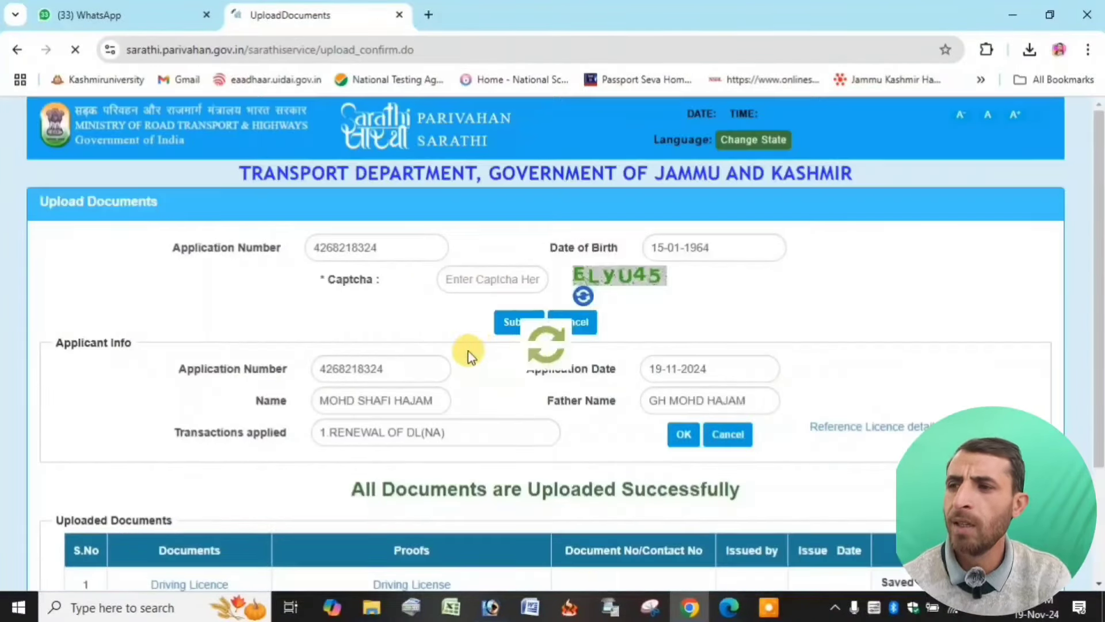
{"action": "scroll", "coordinate": [415, 357], "scroll_direction": "down", "scroll_amount": 2}
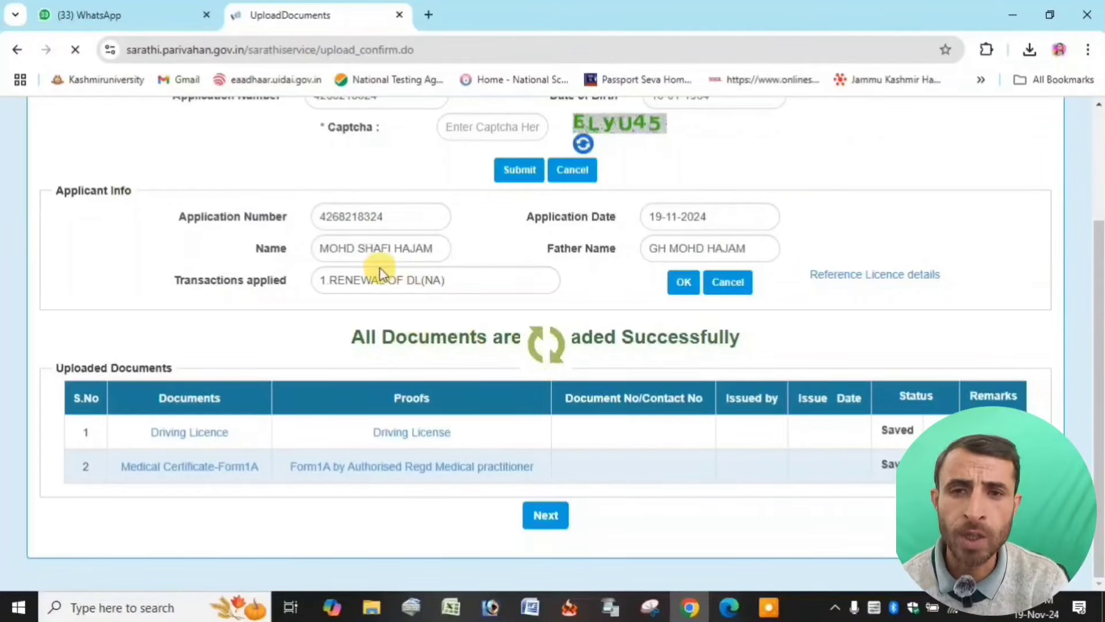
{"action": "scroll", "coordinate": [390, 267], "scroll_direction": "up", "scroll_amount": 2}
{"action": "scroll", "coordinate": [396, 272], "scroll_direction": "down", "scroll_amount": 4}
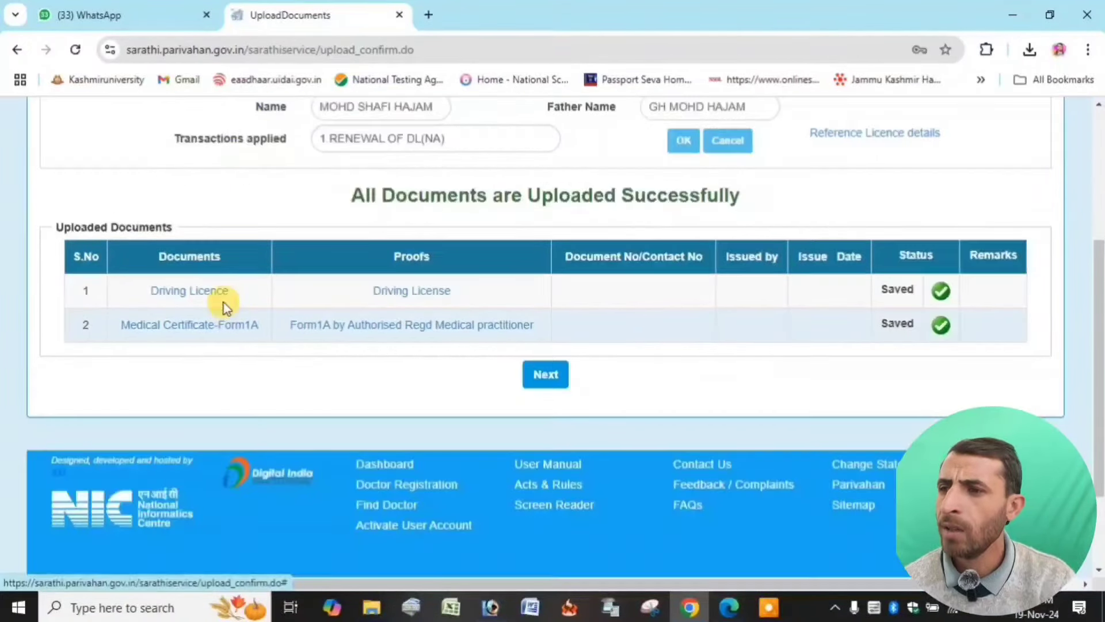
{"action": "left_click", "coordinate": [546, 376]}
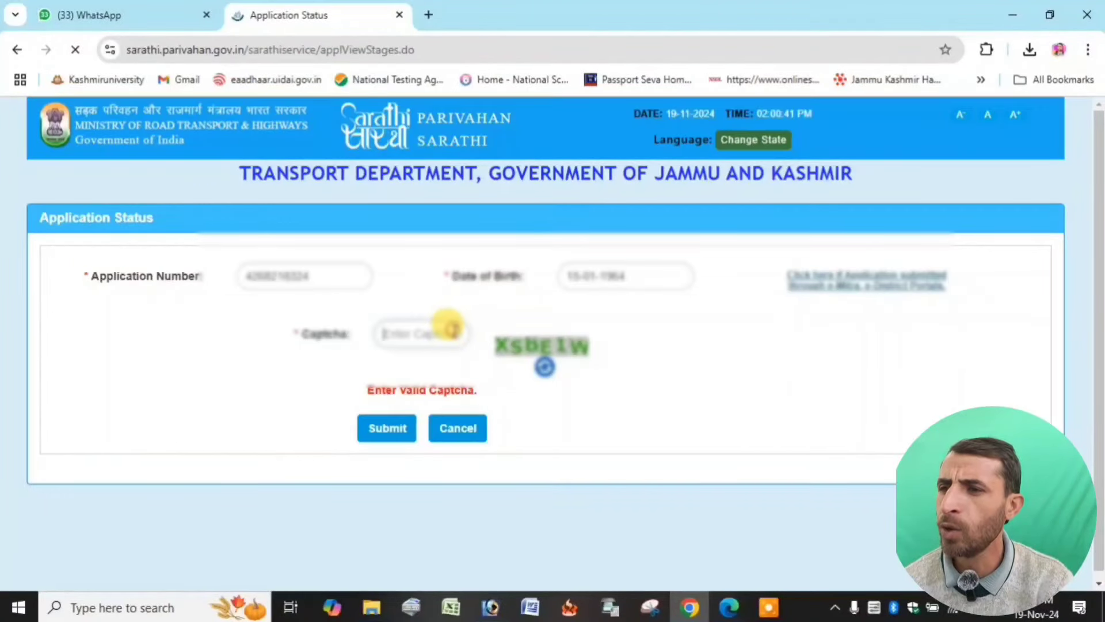
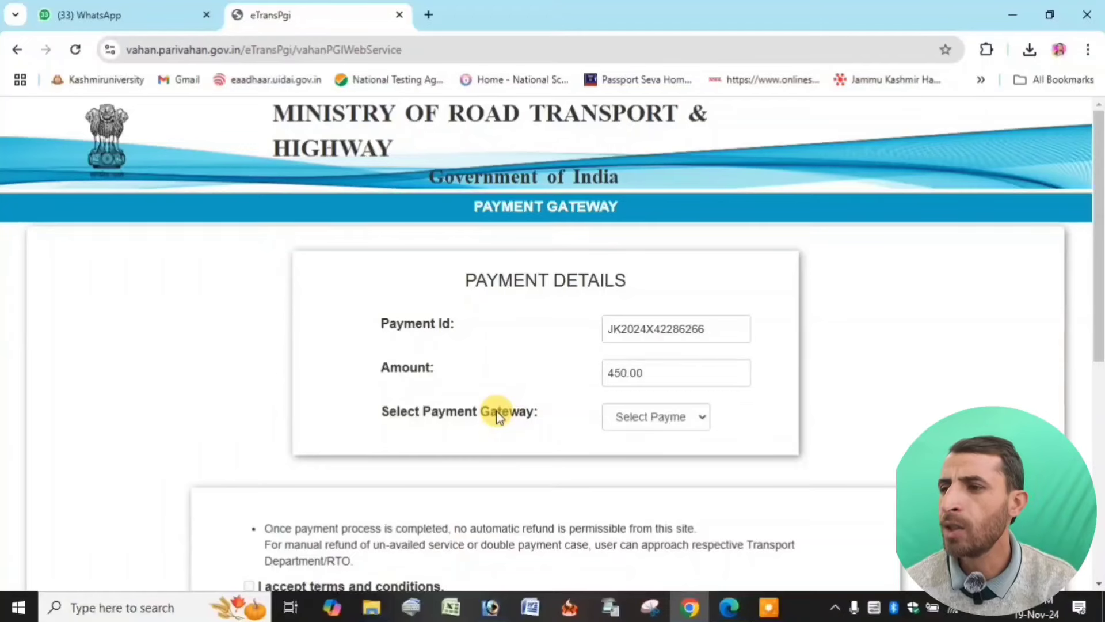
Step: Choose Direct Payment(payubiz) as the payment gateway, accept the terms and submit
{"action": "scroll", "coordinate": [630, 292], "scroll_direction": "down", "scroll_amount": 3}
{"action": "left_click", "coordinate": [646, 254]}
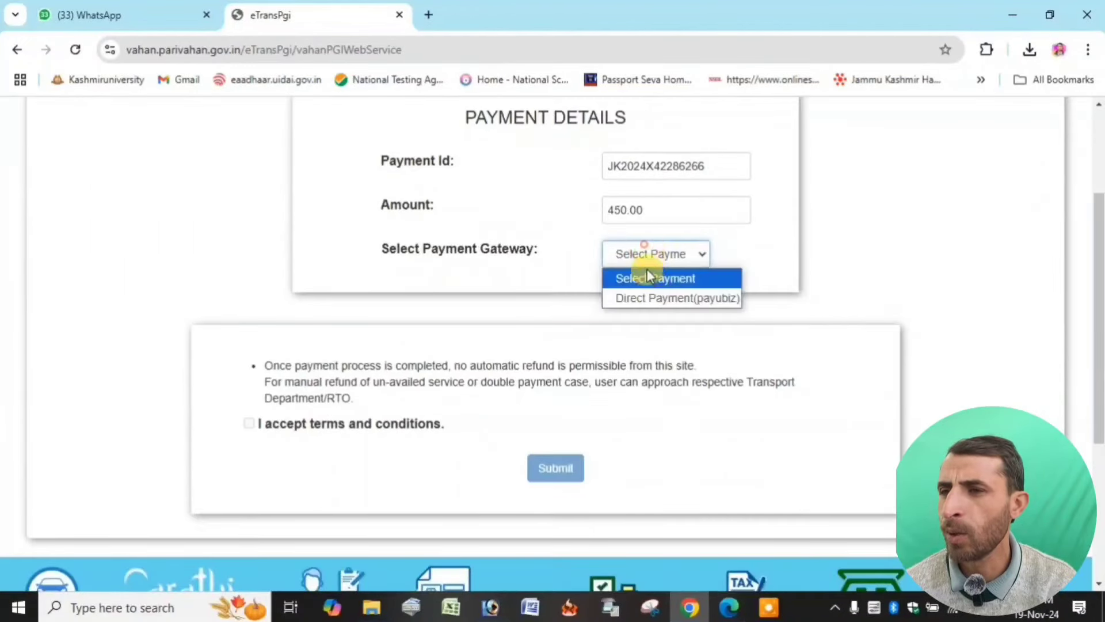
{"action": "left_click", "coordinate": [664, 306]}
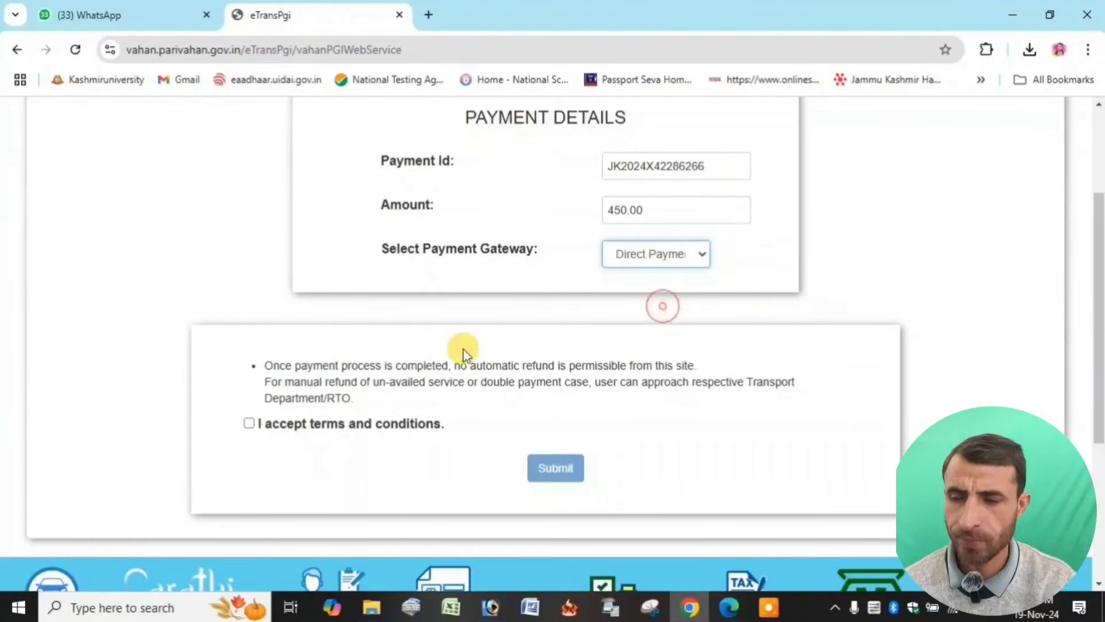
{"action": "left_click", "coordinate": [248, 424]}
{"action": "left_click", "coordinate": [547, 471]}
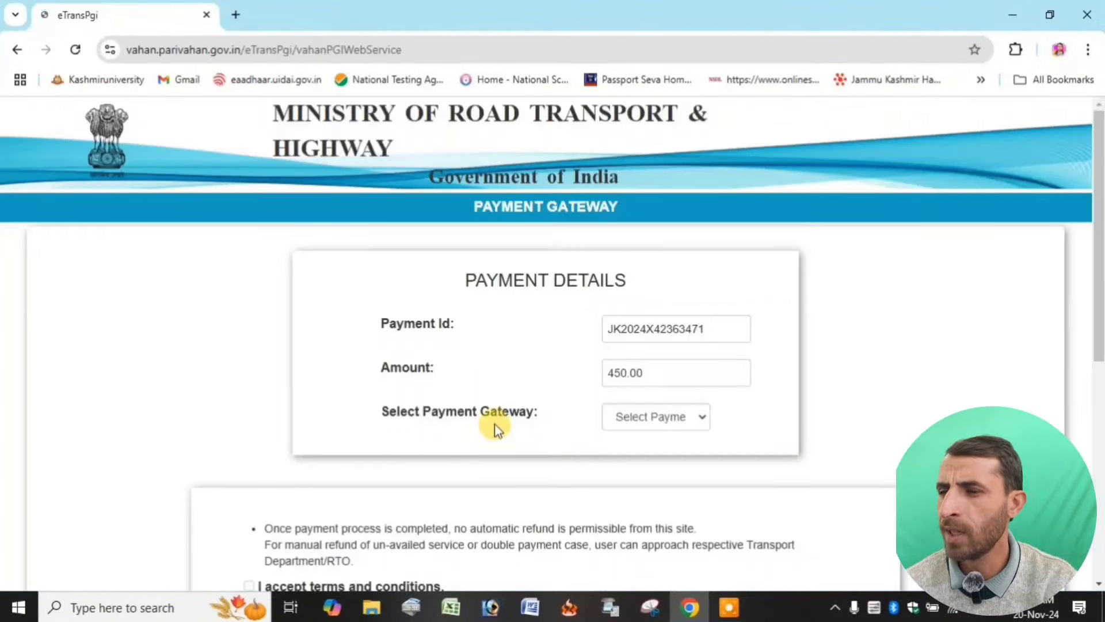
Step: Re-select Direct Payment, accept the terms again and submit to reach the ₹450 J&K Bank page
{"action": "scroll", "coordinate": [546, 402], "scroll_direction": "down", "scroll_amount": 3}
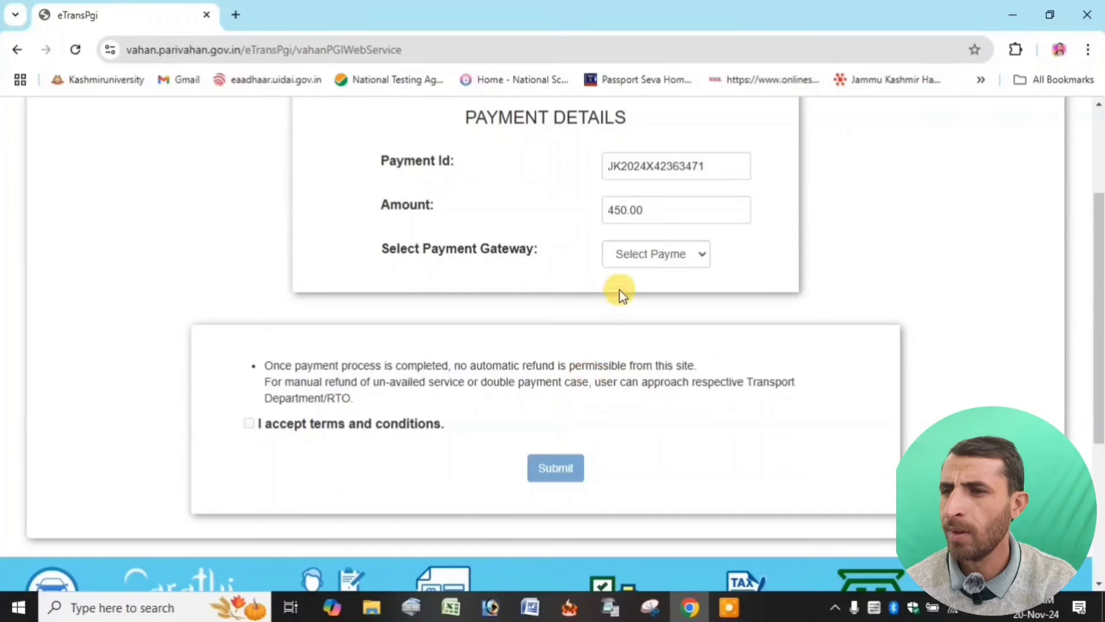
{"action": "left_click", "coordinate": [638, 253]}
{"action": "left_click", "coordinate": [641, 301]}
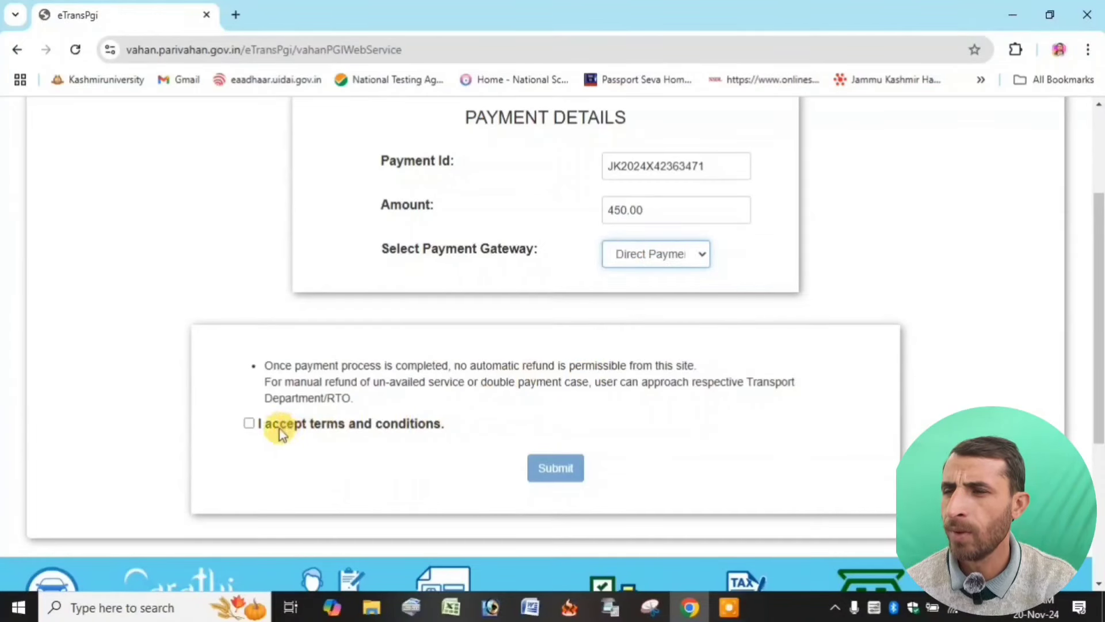
{"action": "left_click", "coordinate": [249, 423]}
{"action": "left_click", "coordinate": [556, 468]}
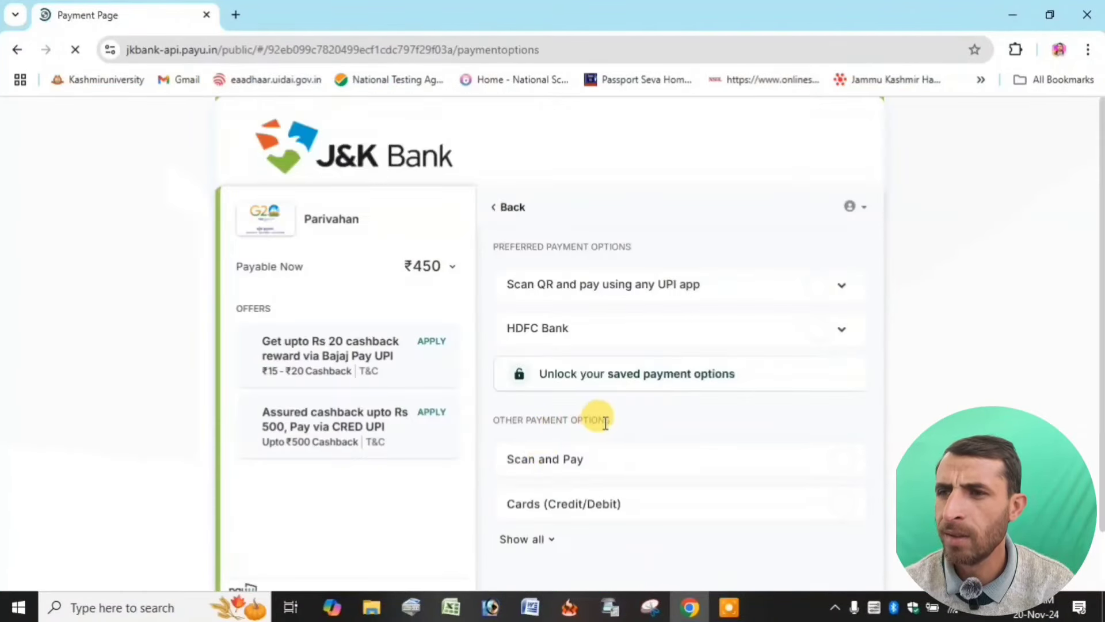
Step: Pay the ₹450 through J&K Bank PayU by generating a Scan and Pay QR code
{"action": "scroll", "coordinate": [599, 420], "scroll_direction": "down", "scroll_amount": 2}
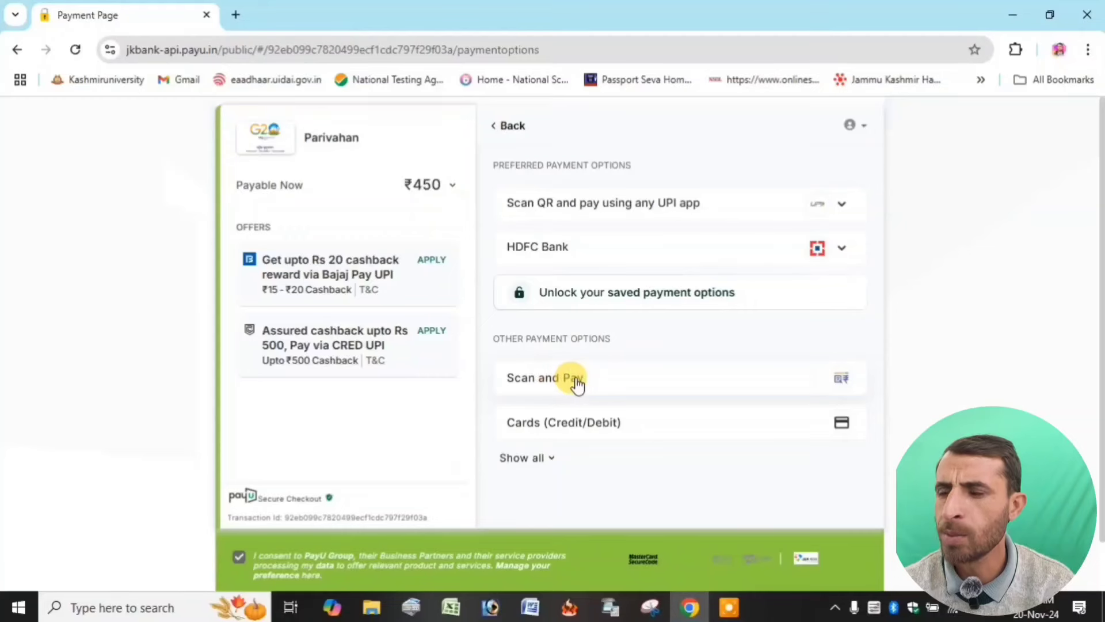
{"action": "left_click", "coordinate": [581, 380]}
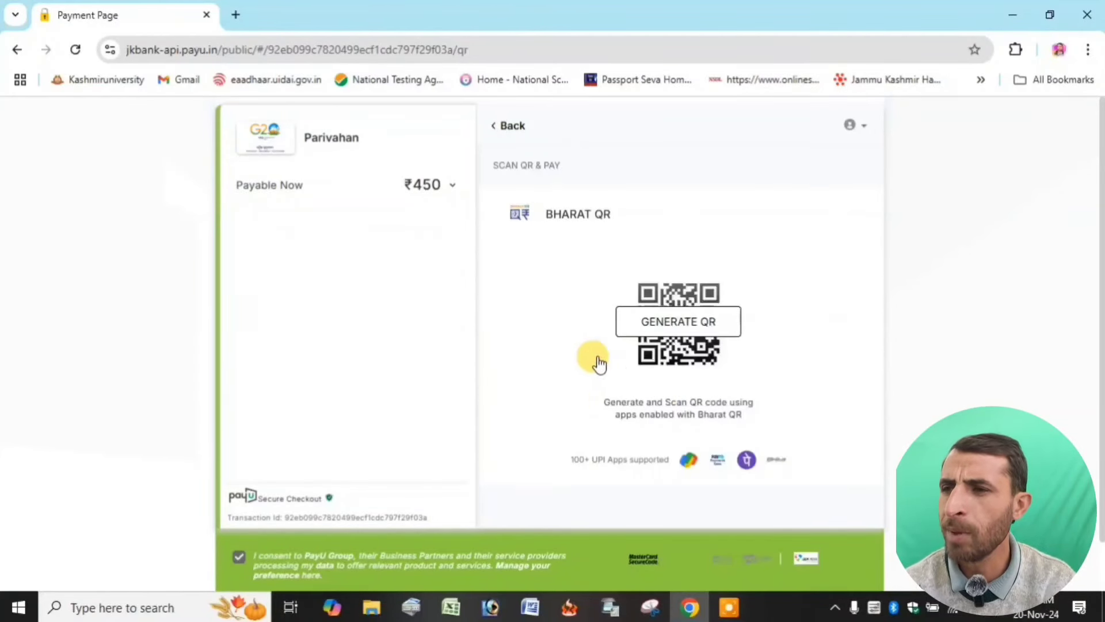
{"action": "left_click", "coordinate": [670, 334]}
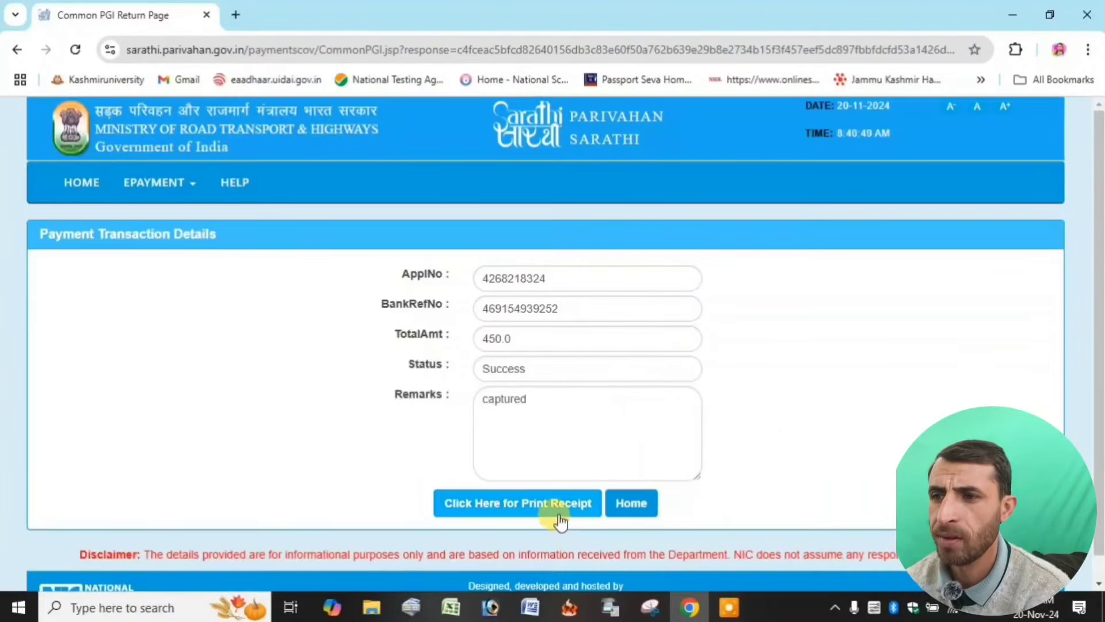
Step: Open Print Receipt, enter the captcha, get the details and select the first receipt row
{"action": "left_click", "coordinate": [559, 514]}
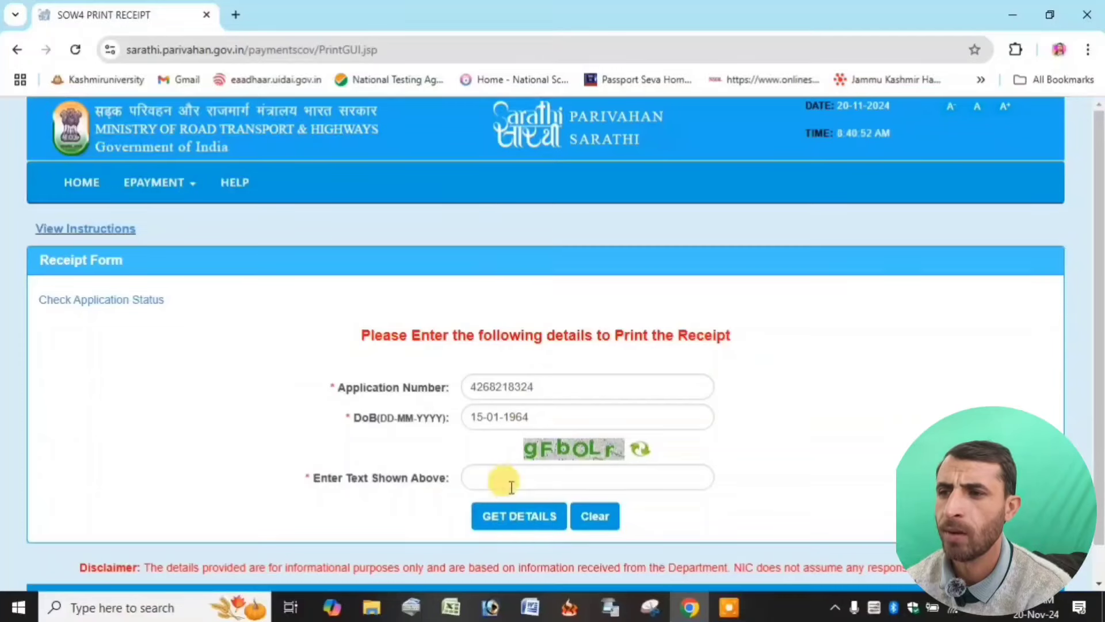
{"action": "left_click", "coordinate": [511, 486]}
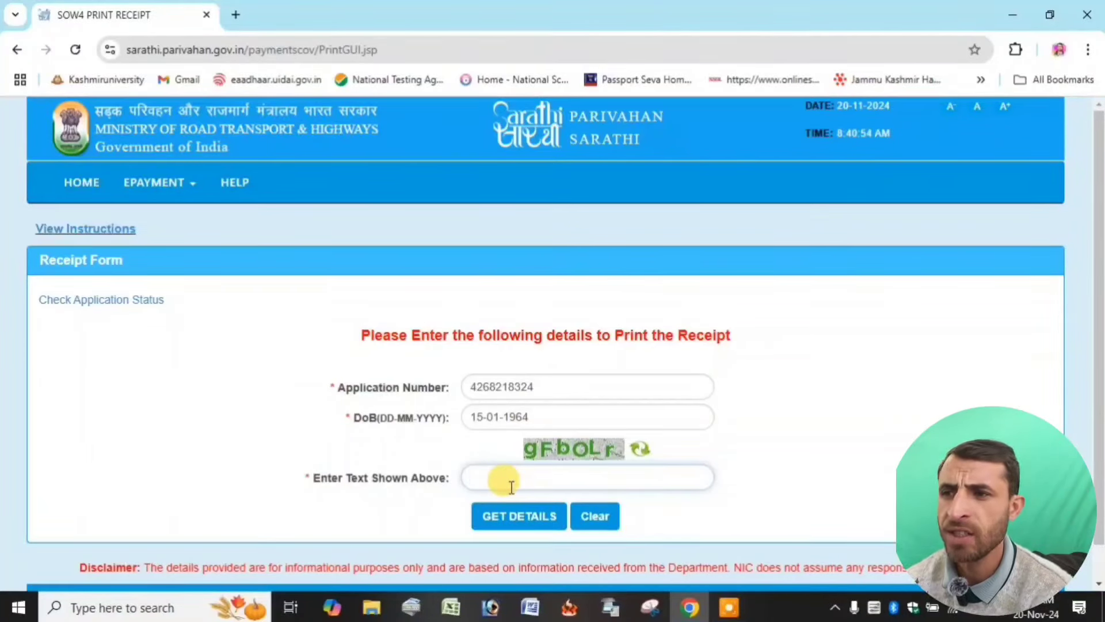
{"action": "type", "text": "gFbOLr"}
{"action": "left_click", "coordinate": [523, 525]}
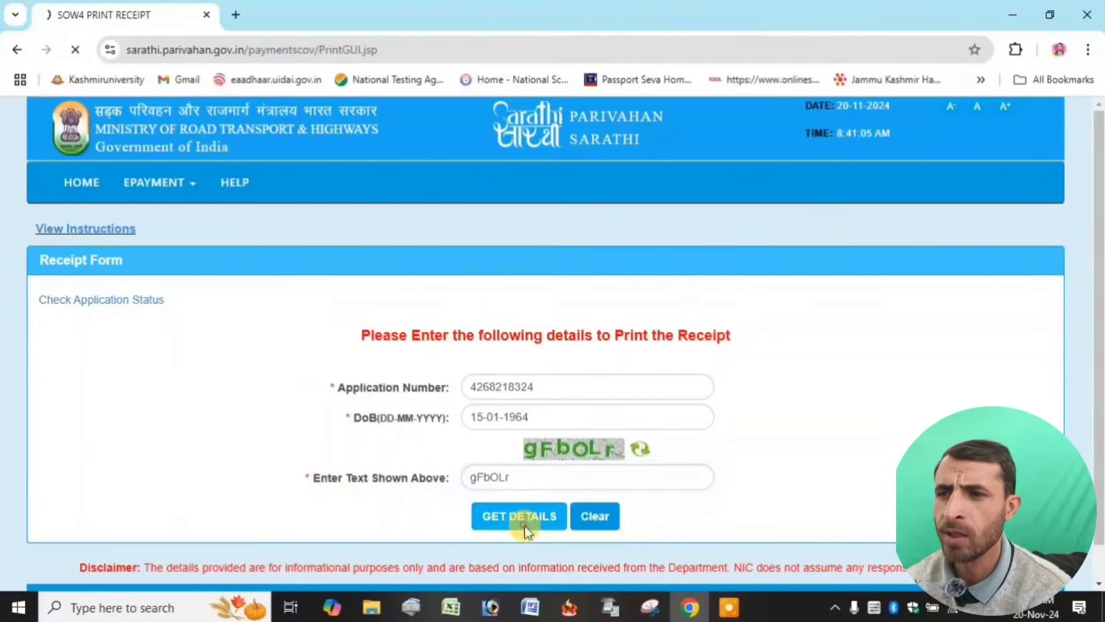
{"action": "left_click", "coordinate": [239, 342]}
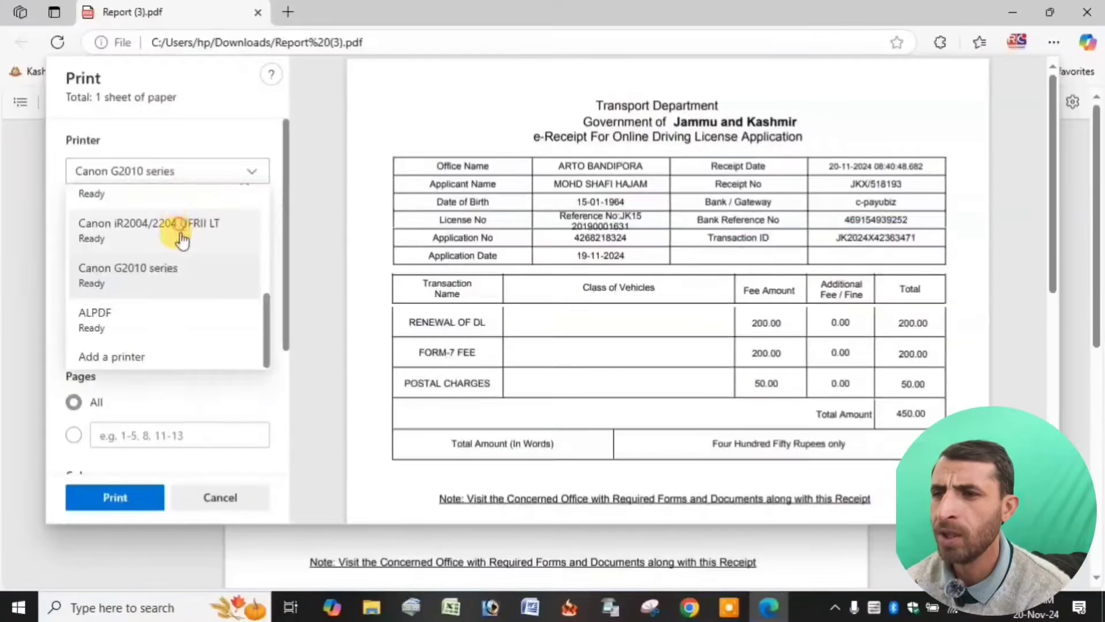
Step: Print the ₹450 e-receipt to PDF and return to the Sarathi receipt page
{"action": "left_click", "coordinate": [178, 239]}
{"action": "scroll", "coordinate": [154, 322], "scroll_direction": "down", "scroll_amount": 2}
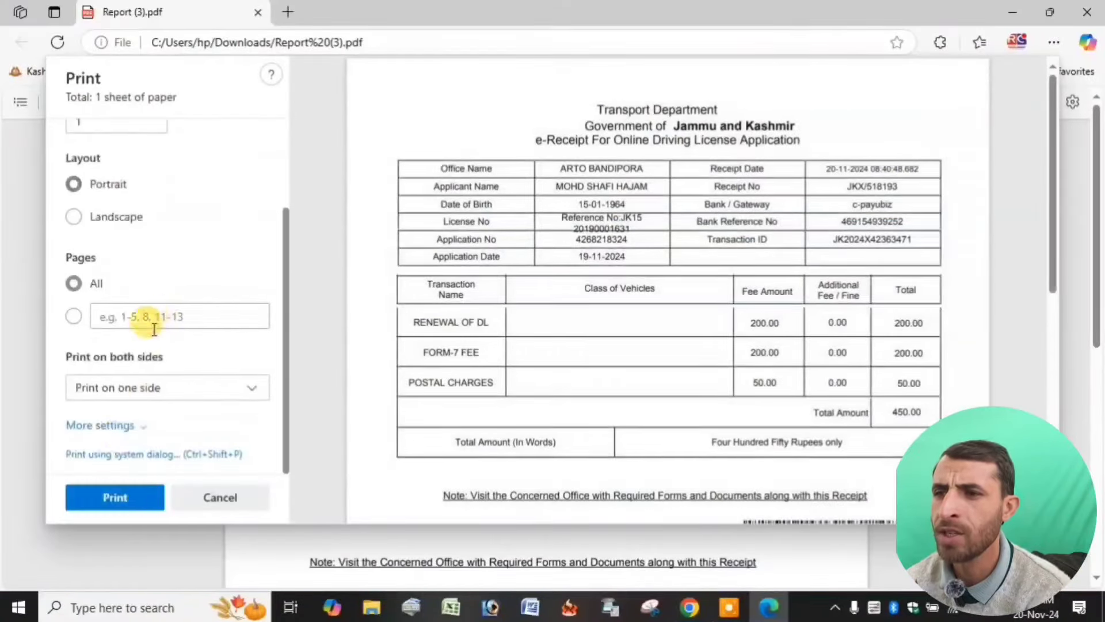
{"action": "left_click", "coordinate": [117, 498]}
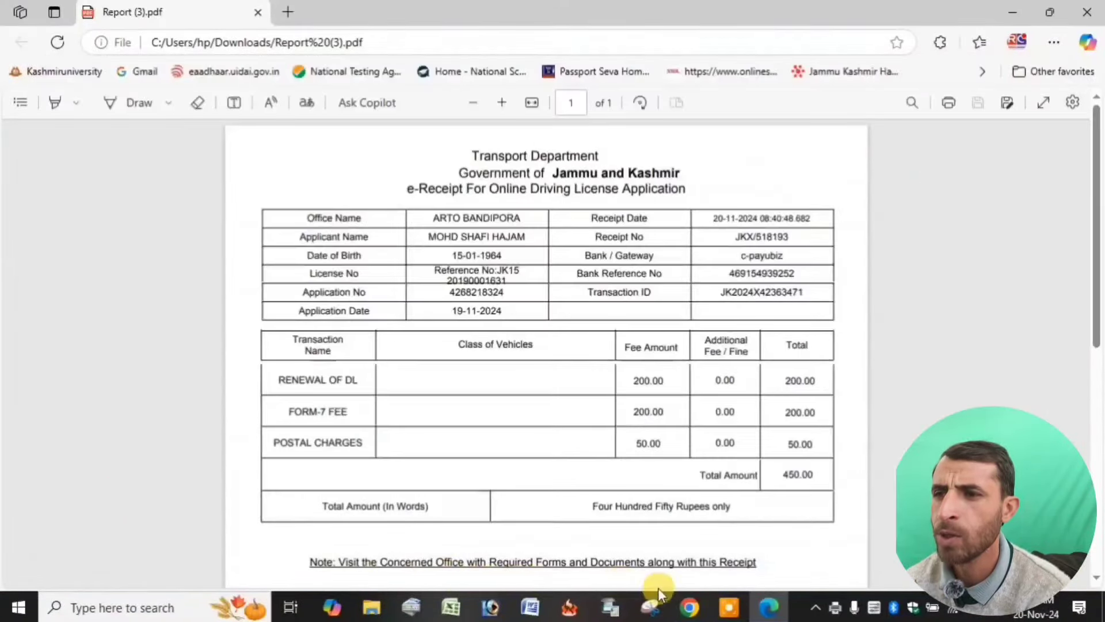
{"action": "left_click", "coordinate": [685, 607]}
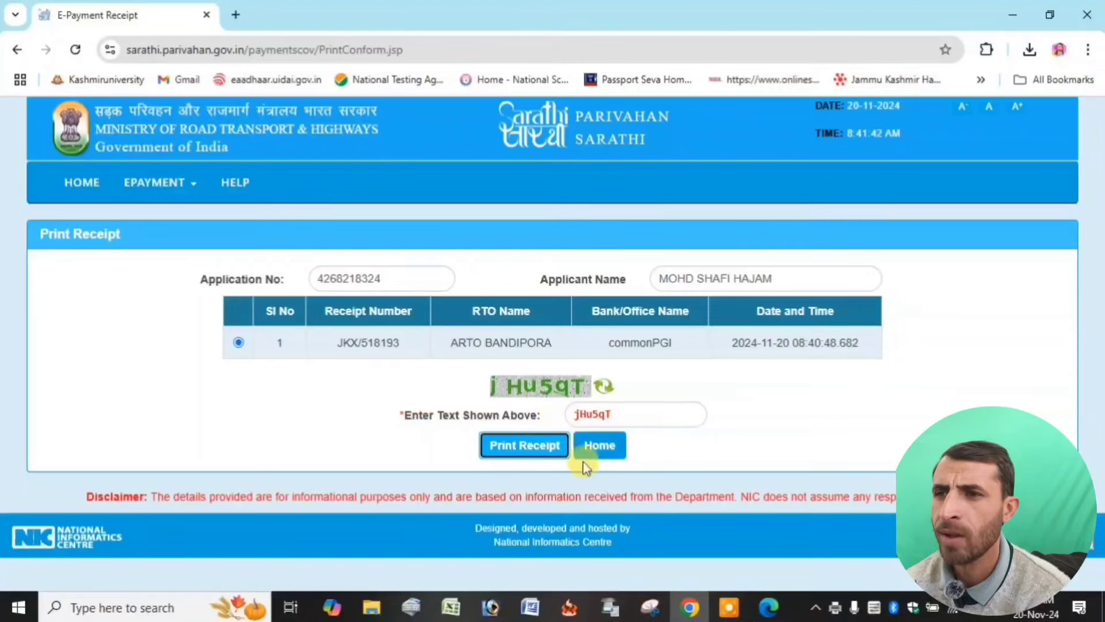
Step: Go back to the Sarathi home page and open the Application Status check
{"action": "left_click", "coordinate": [597, 446]}
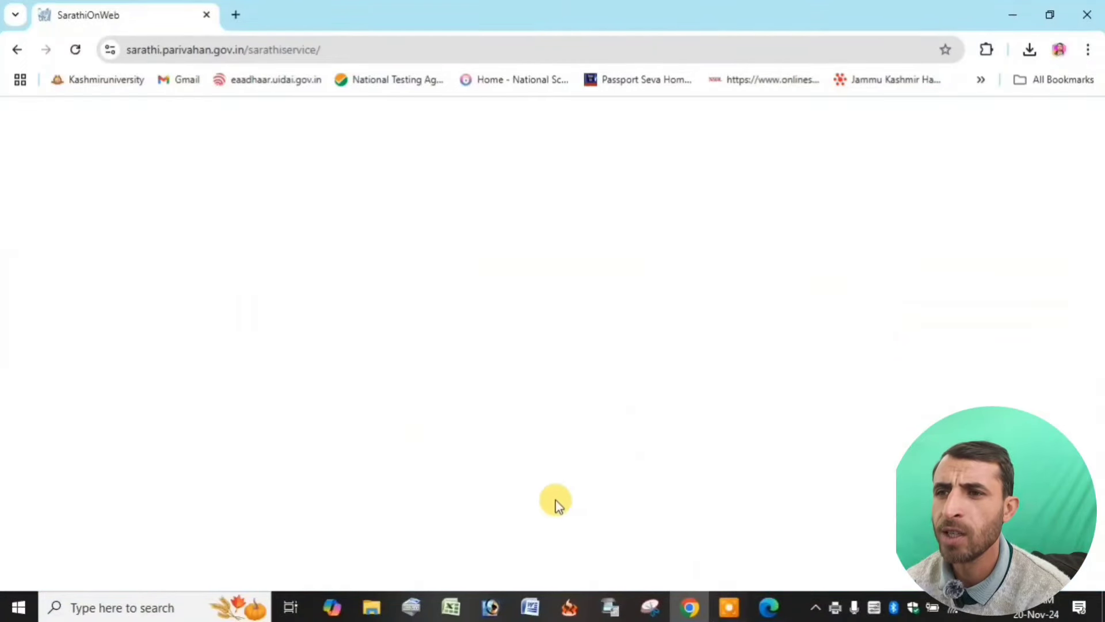
{"action": "left_click", "coordinate": [863, 199]}
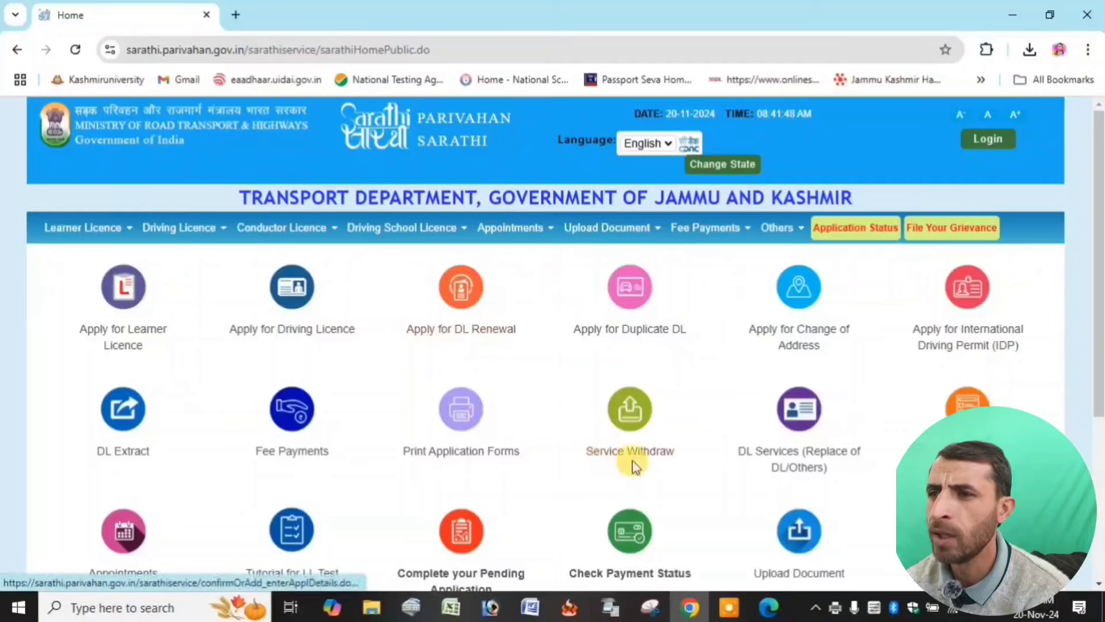
{"action": "left_click", "coordinate": [838, 227]}
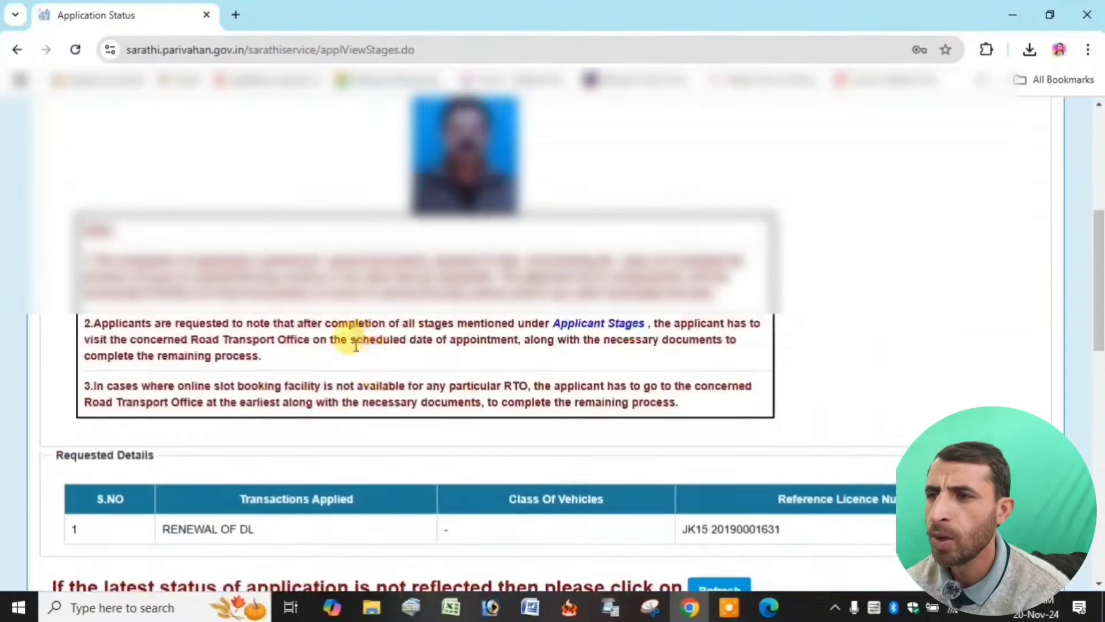
Step: Review the current status, highlighting the pending endorsement, Form 7 printing and DL dispatch actions
{"action": "scroll", "coordinate": [334, 357], "scroll_direction": "down", "scroll_amount": 2}
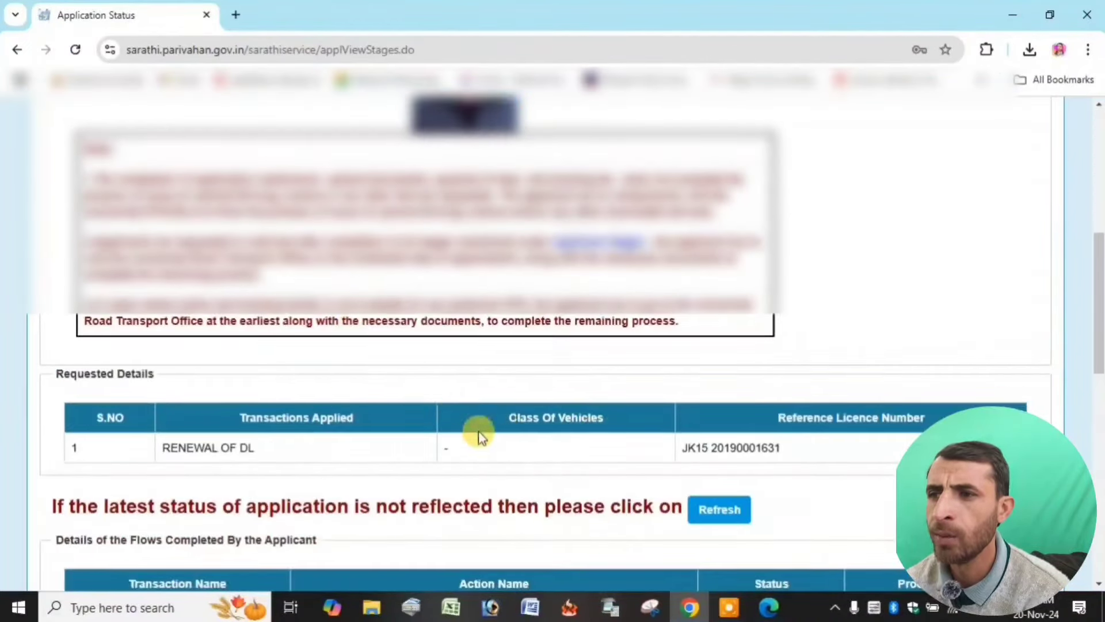
{"action": "scroll", "coordinate": [202, 414], "scroll_direction": "up", "scroll_amount": 3}
{"action": "scroll", "coordinate": [811, 421], "scroll_direction": "down", "scroll_amount": 10}
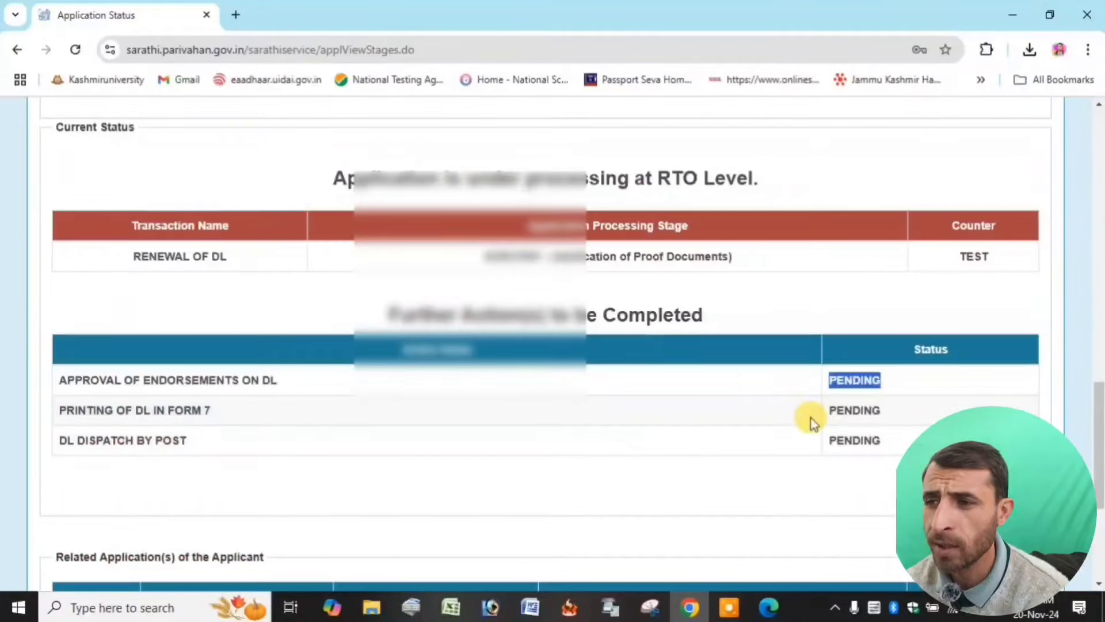
{"action": "left_click_drag", "start_coordinate": [847, 413], "coordinate": [455, 452]}
{"action": "left_click", "coordinate": [461, 449]}
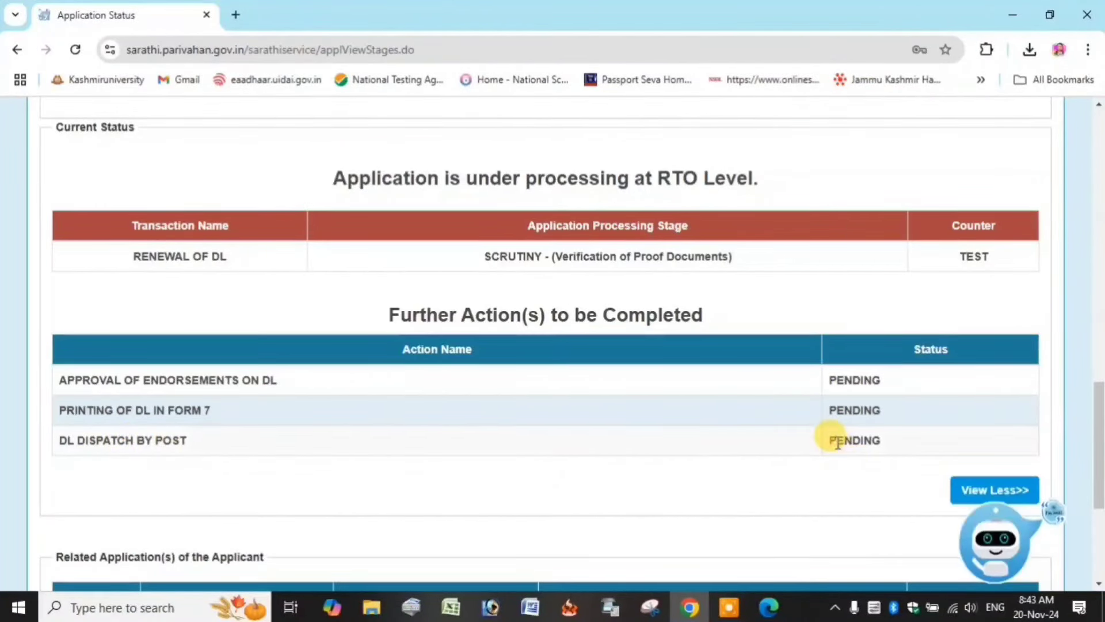
{"action": "left_click_drag", "start_coordinate": [838, 442], "coordinate": [872, 441]}
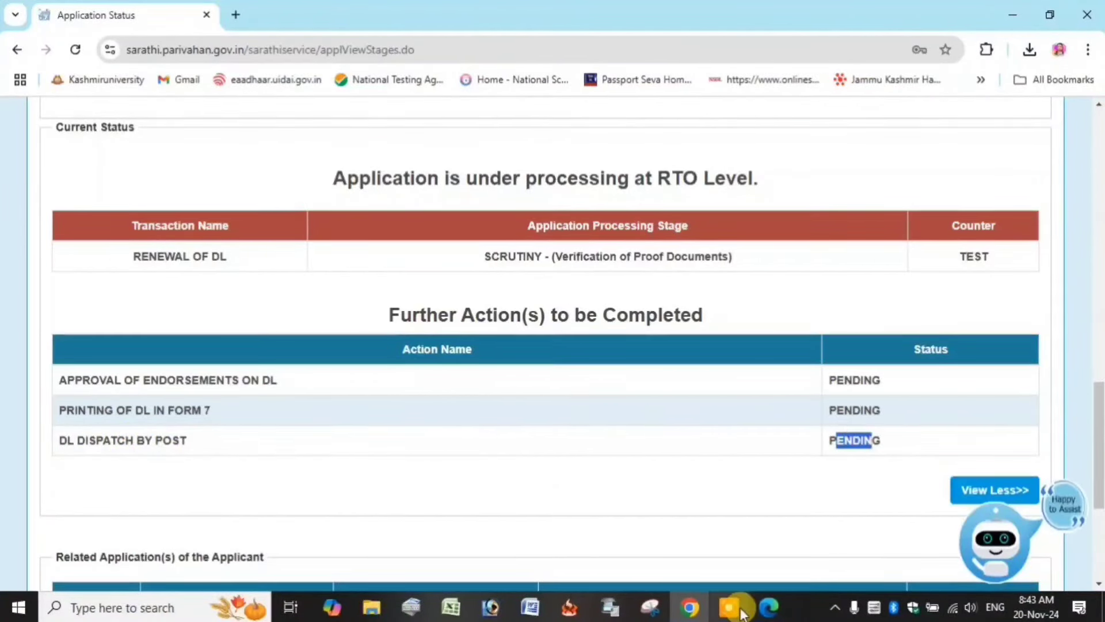